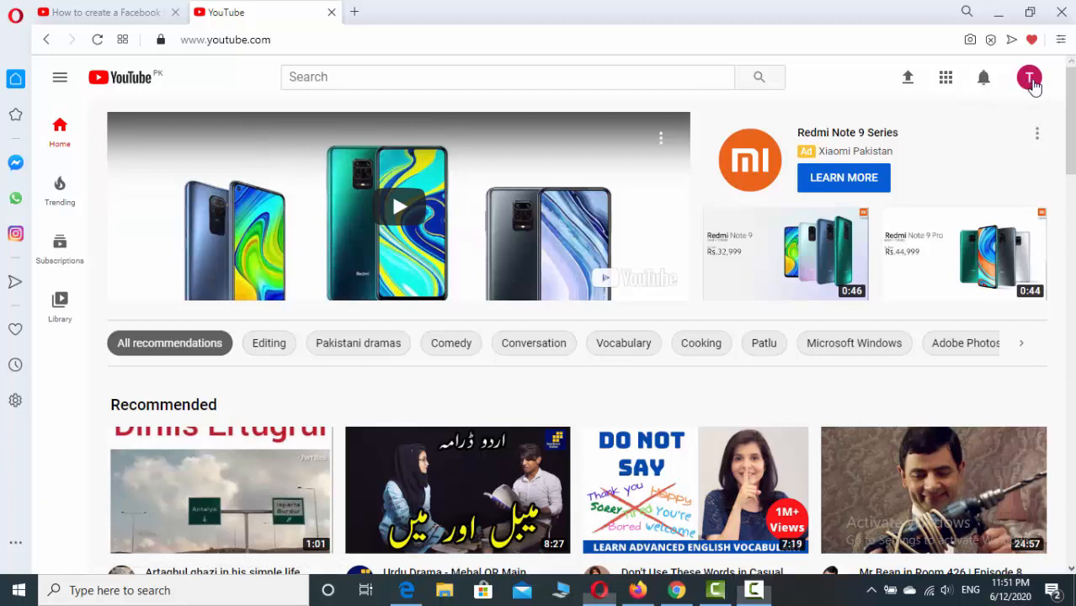
# Start creating a new channel from the avatar menu and pick the custom-name option
pyautogui.click(1031, 82)
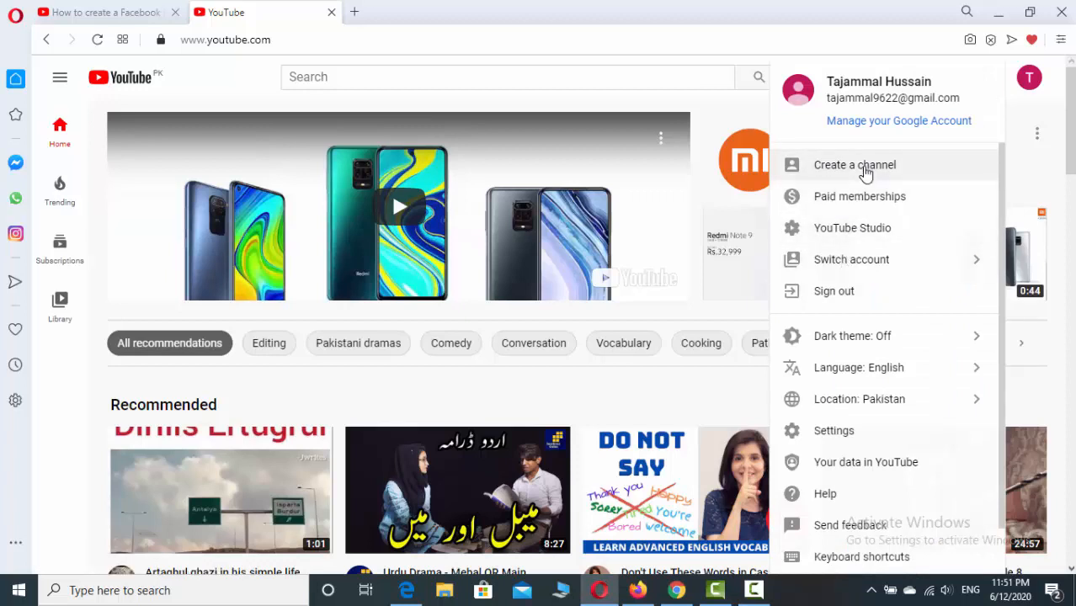
pyautogui.click(866, 173)
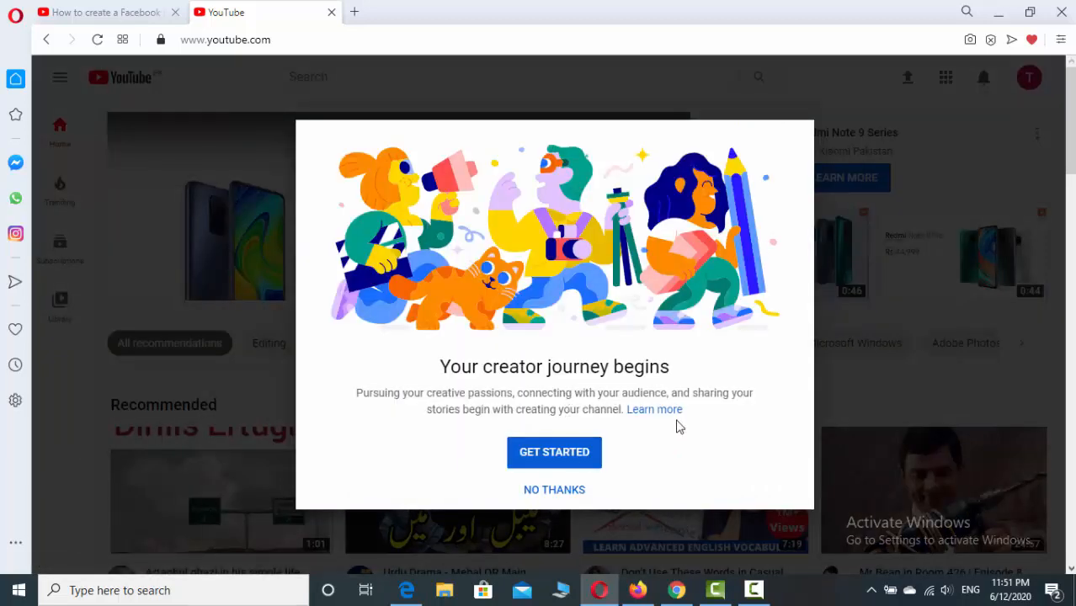
pyautogui.click(553, 452)
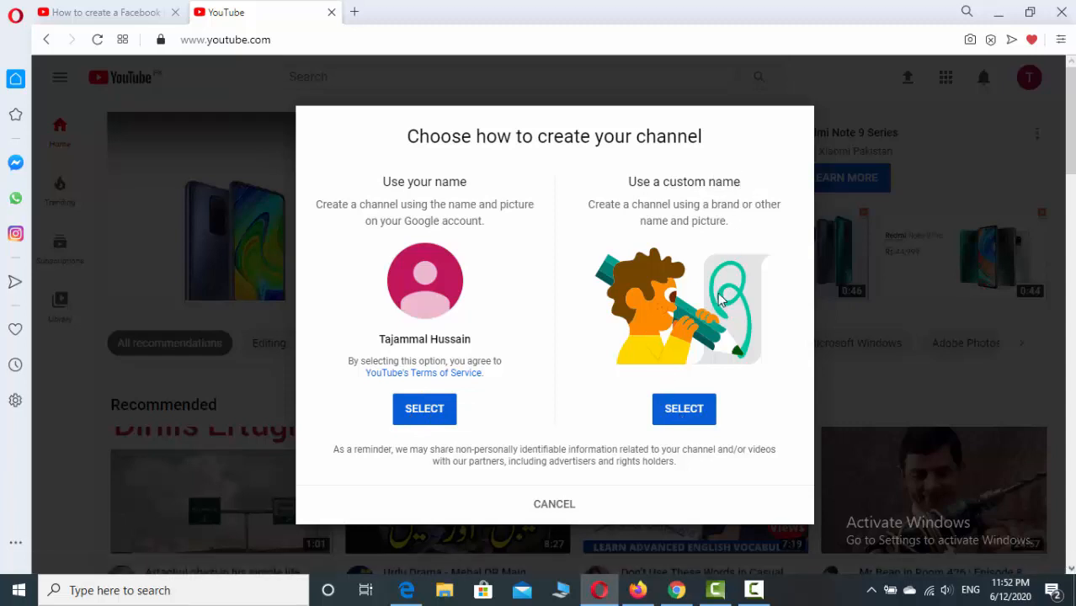
pyautogui.click(684, 408)
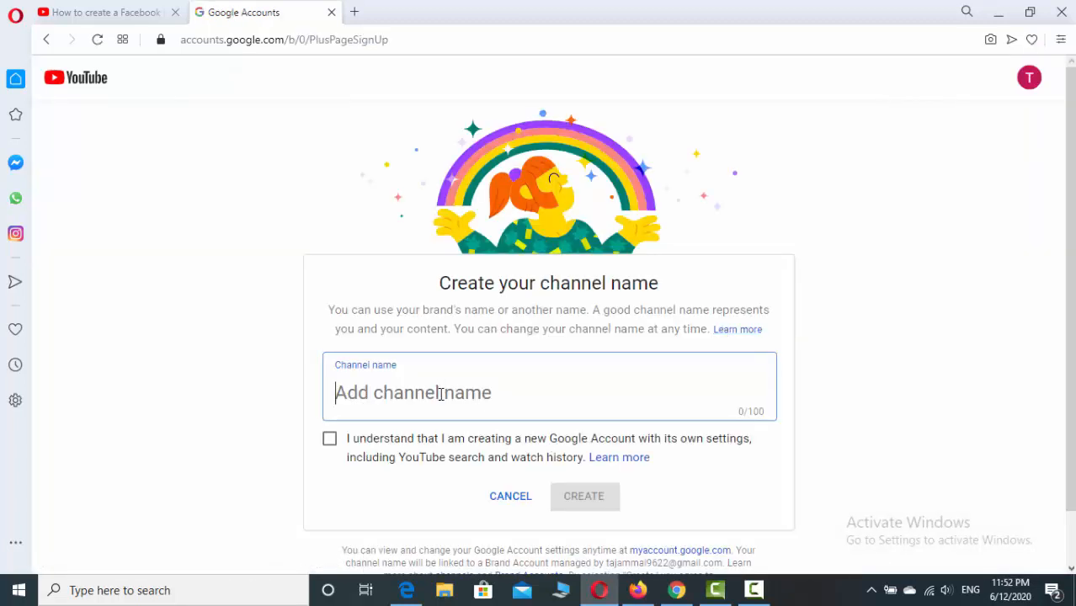
# Name the channel 'Innovative Word', acknowledge the new Google Account notice, and create it
pyautogui.write('Innovative Word')
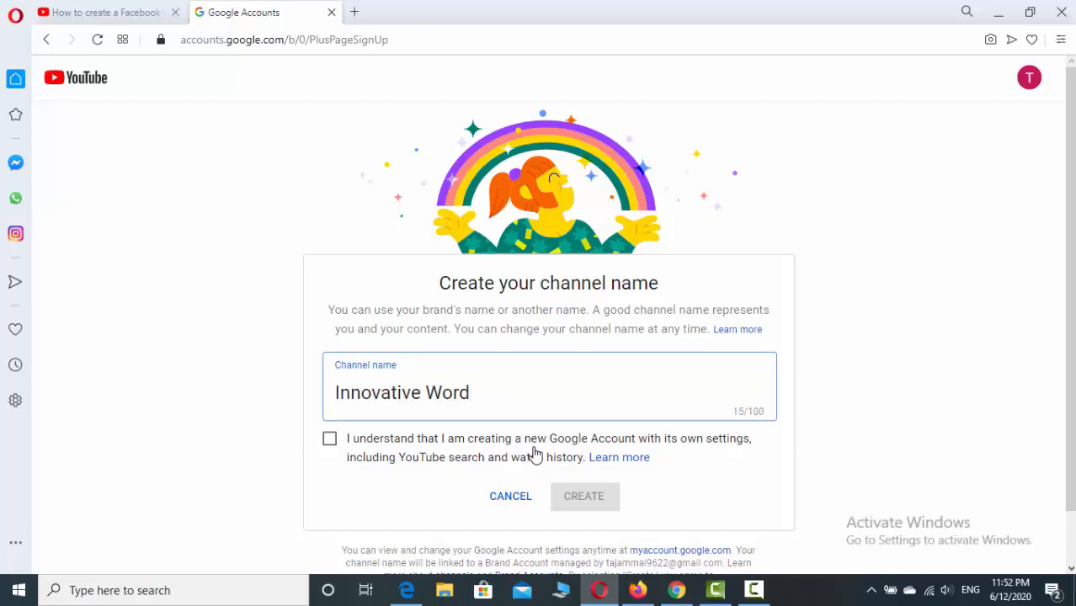
pyautogui.click(329, 440)
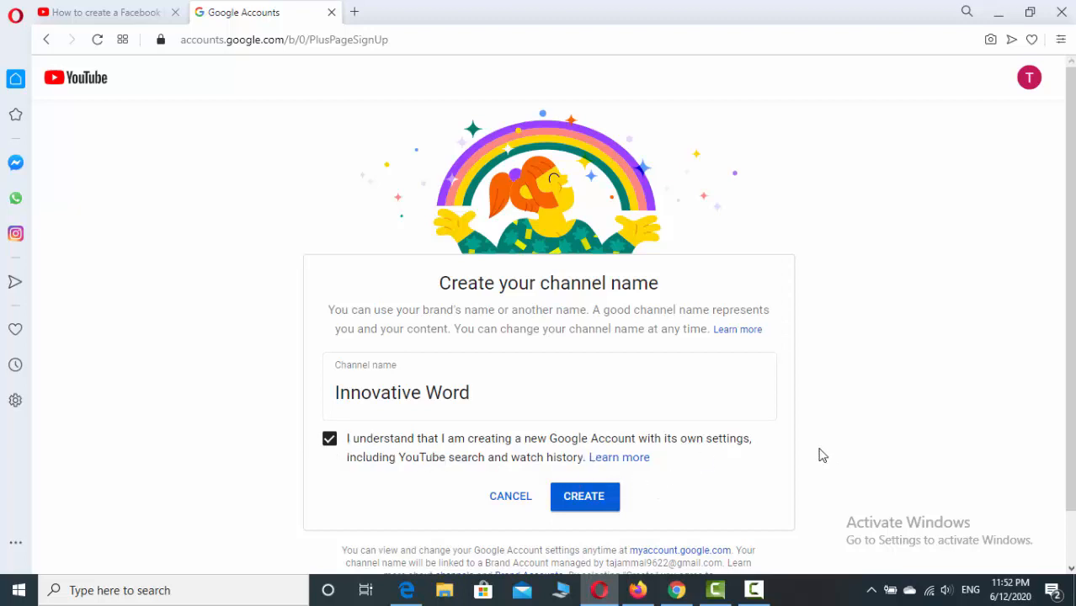
pyautogui.click(587, 502)
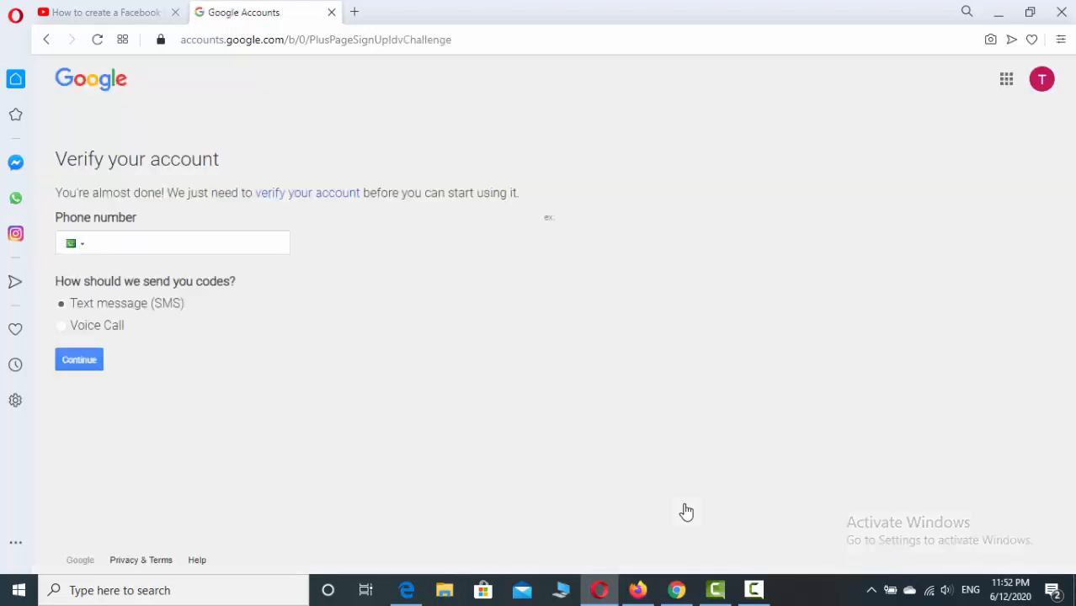
# Verify the account by entering the phone number and the SMS verification code
pyautogui.click(211, 243)
pyautogui.hotkey('ctrl', 'v')
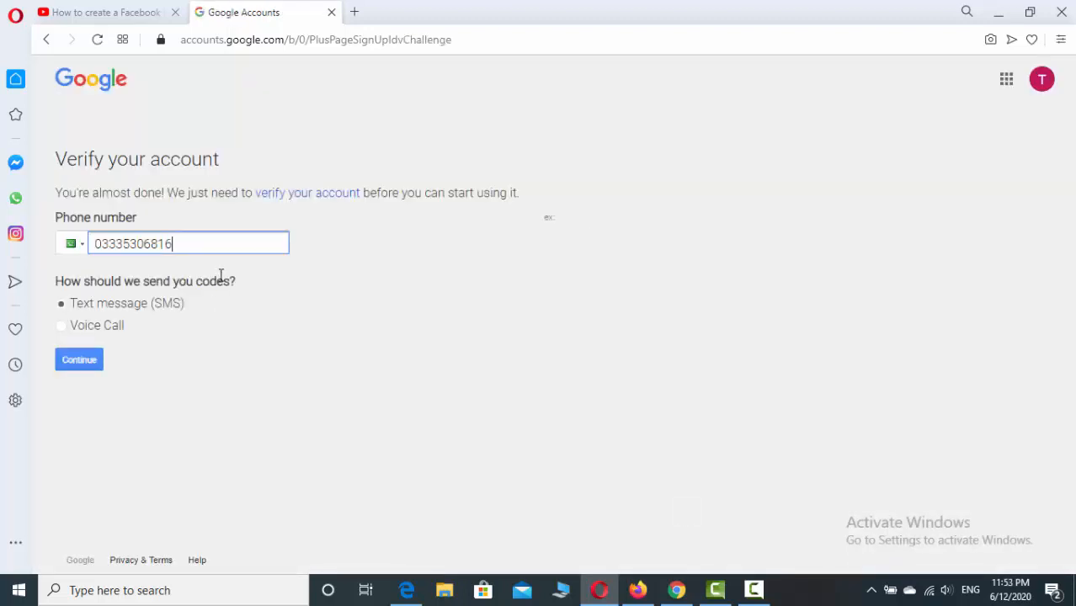
pyautogui.click(82, 361)
pyautogui.click(82, 361)
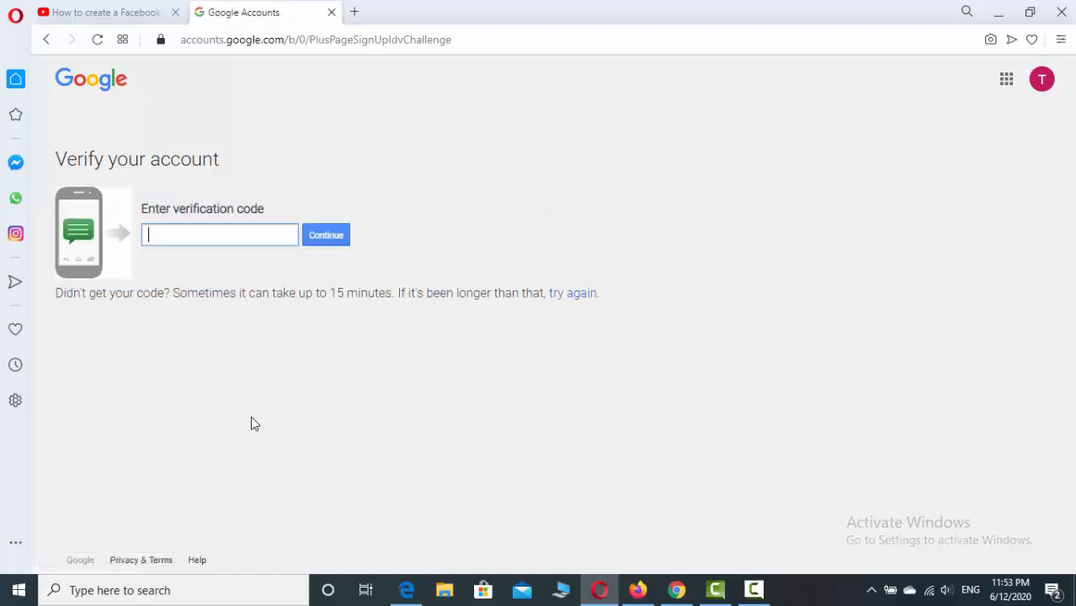
pyautogui.click(323, 236)
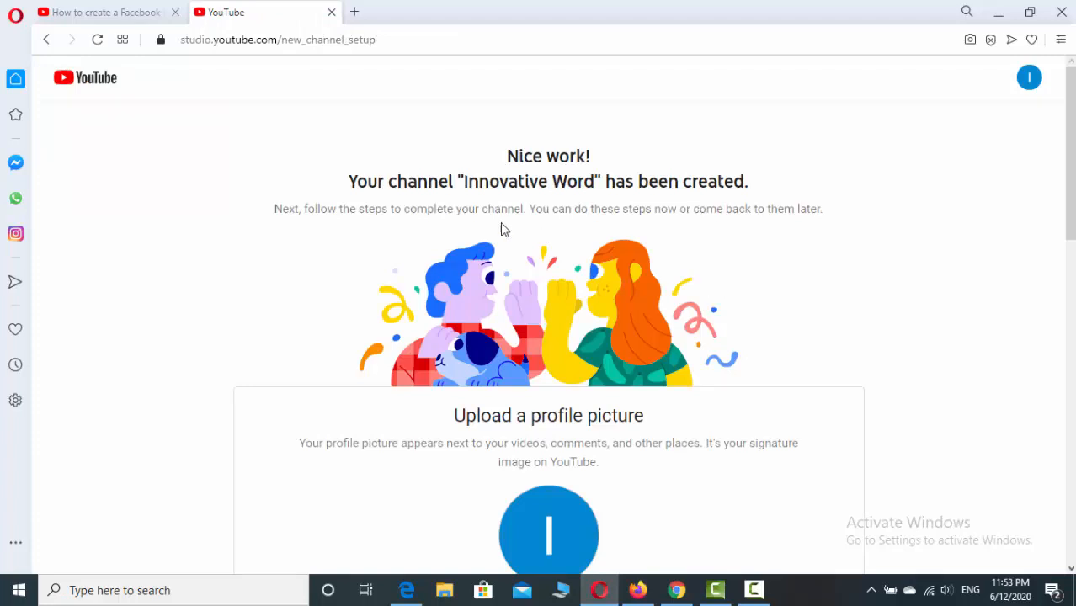
# Give the channel the description 'this channel is all about innovations' and save the setup
pyautogui.scroll(-4, 769, 250)
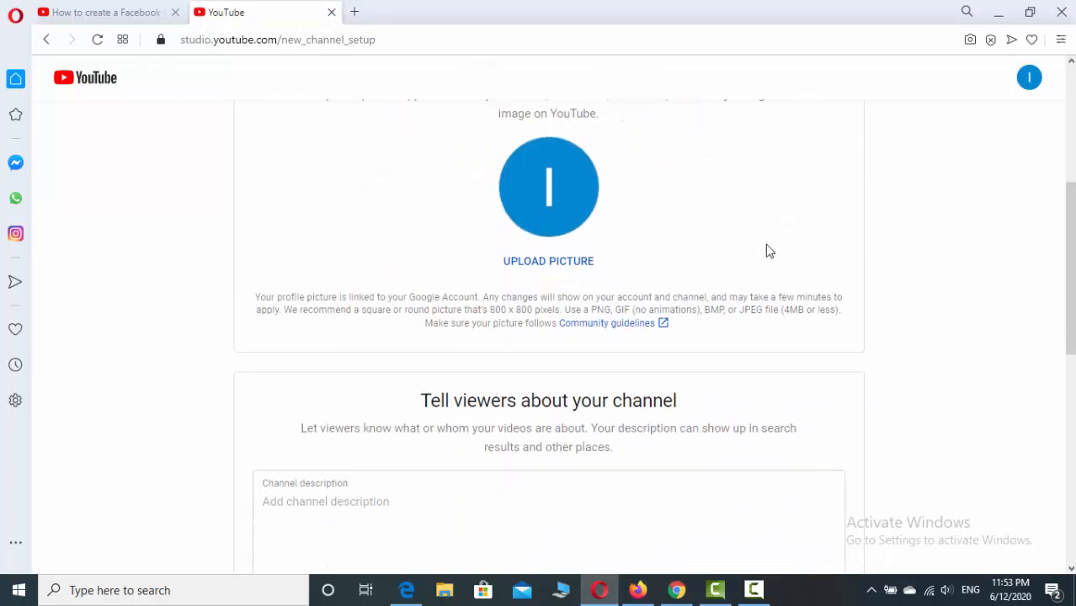
pyautogui.scroll(3, 767, 249)
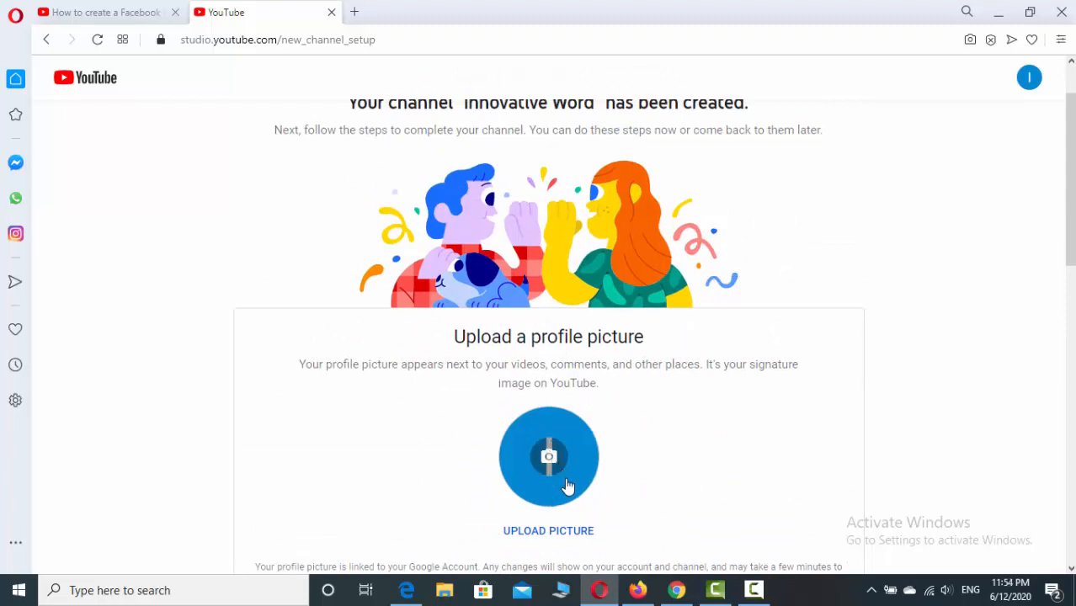
pyautogui.scroll(-4, 561, 481)
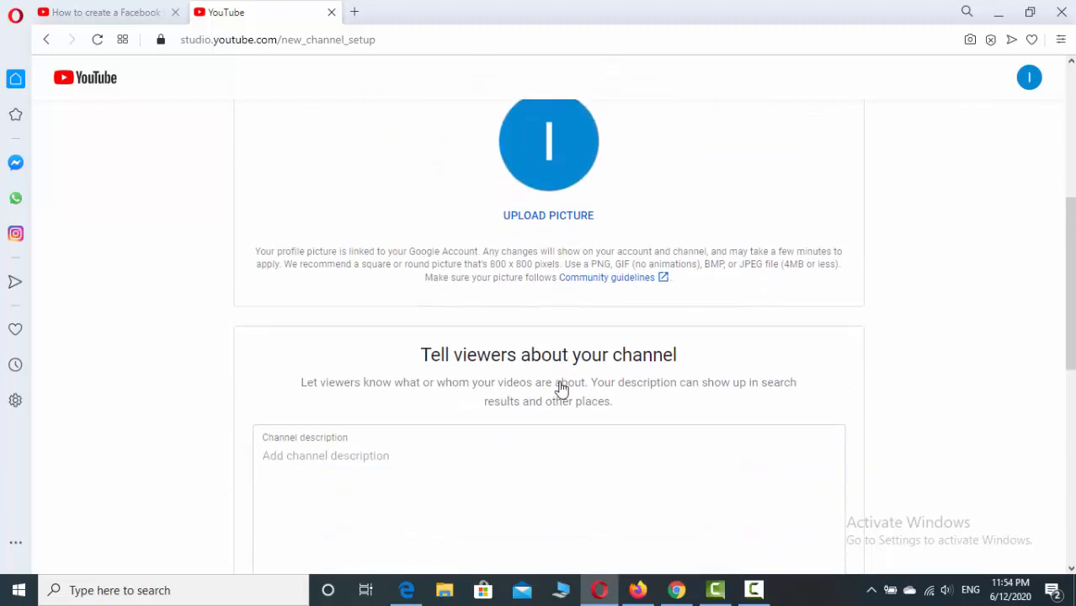
pyautogui.scroll(-2, 445, 373)
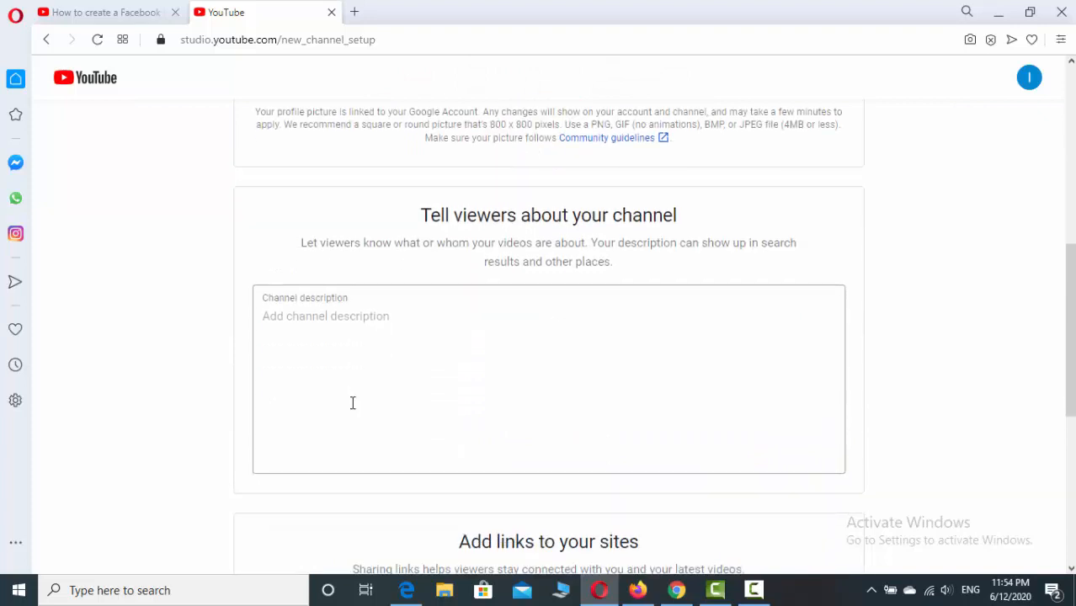
pyautogui.click(424, 299)
pyautogui.write('this channel is all about innovations')
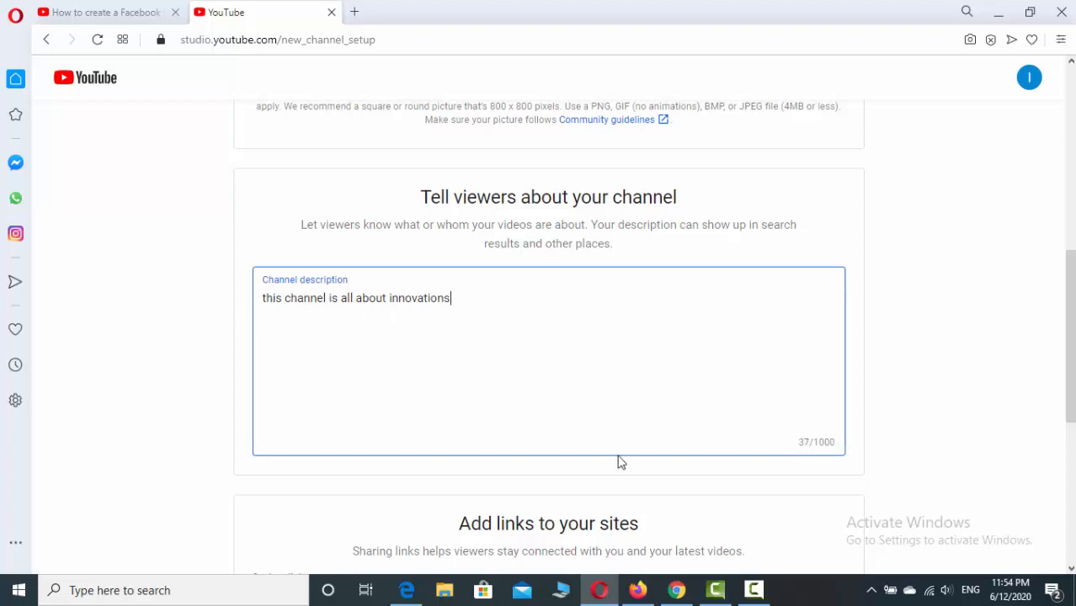
pyautogui.scroll(-3, 619, 460)
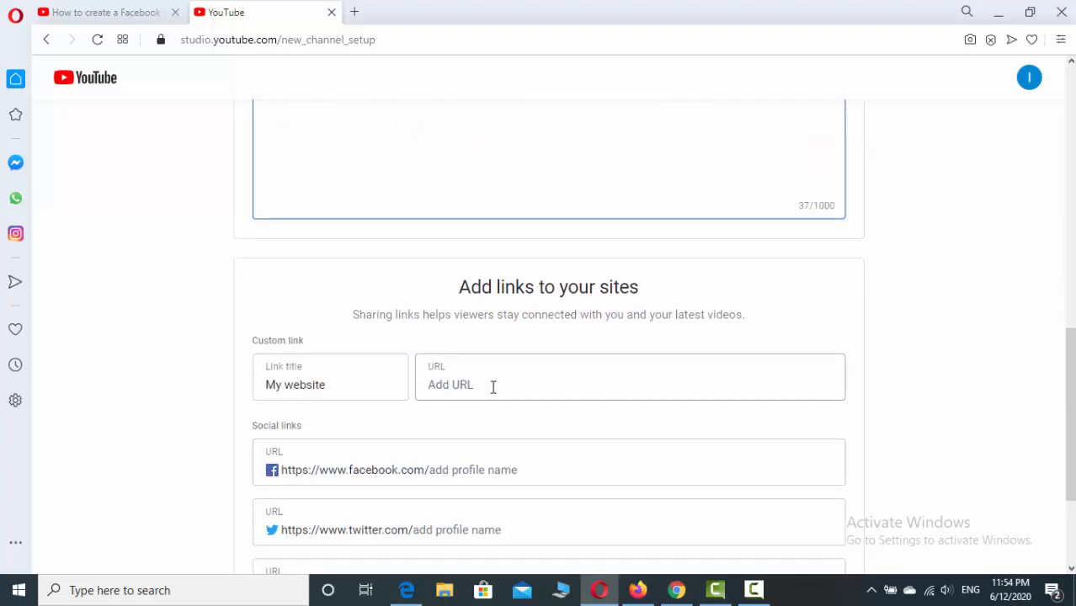
pyautogui.scroll(-2, 560, 401)
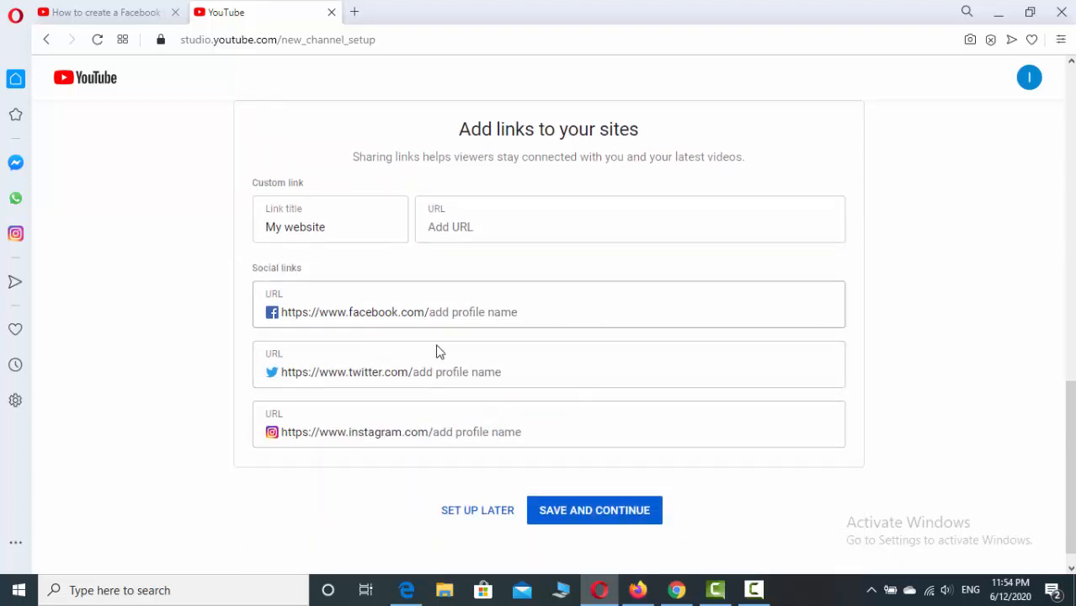
pyautogui.click(613, 520)
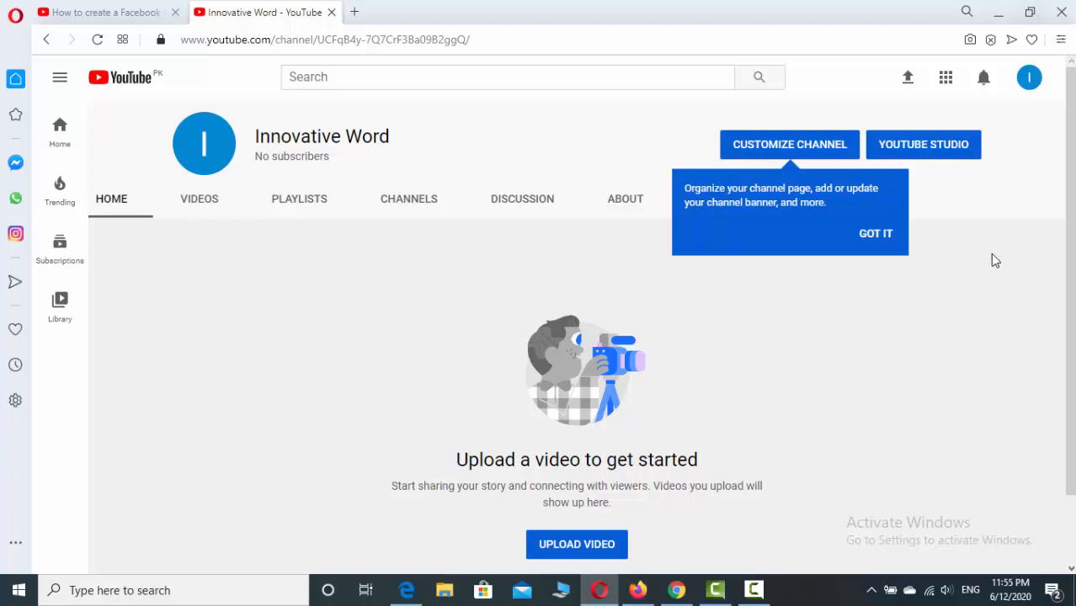
# Open the Upload videos dialog from the Innovative Word channel page
pyautogui.scroll(-1, 994, 278)
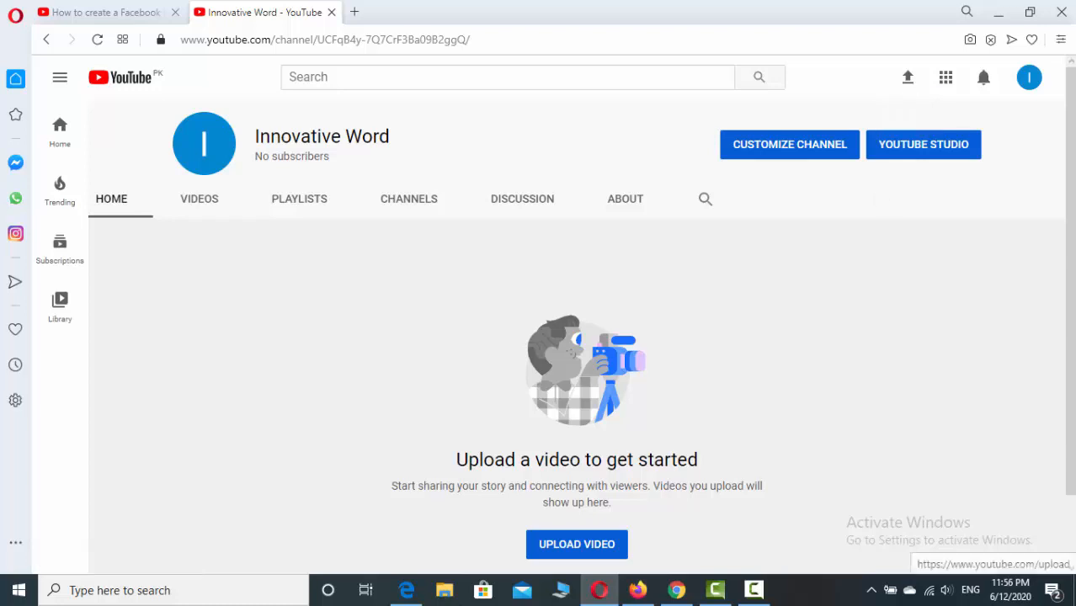
pyautogui.click(909, 84)
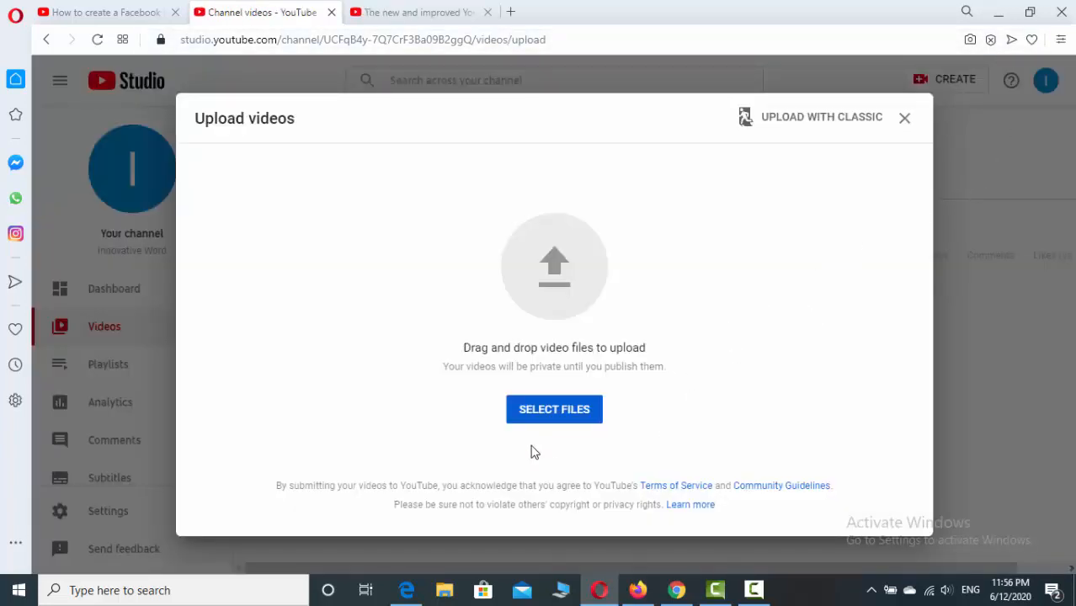
# Select Google Meet.mp4 from the New Volume (D:) drive for upload
pyautogui.click(558, 416)
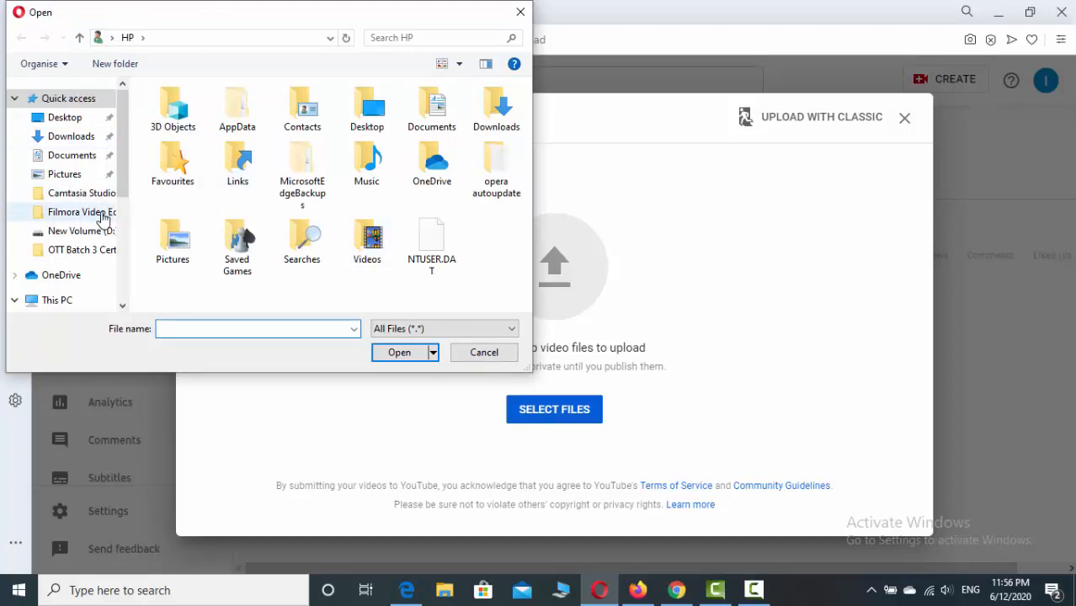
pyautogui.moveTo(88, 230); pyautogui.dragTo(74, 240)
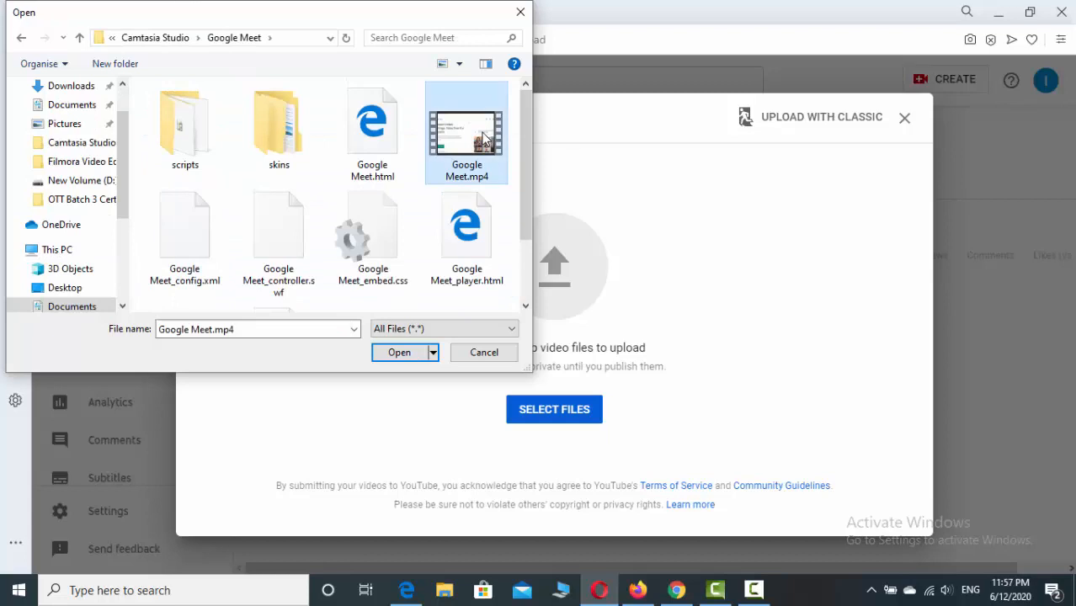
pyautogui.doubleClick(486, 140)
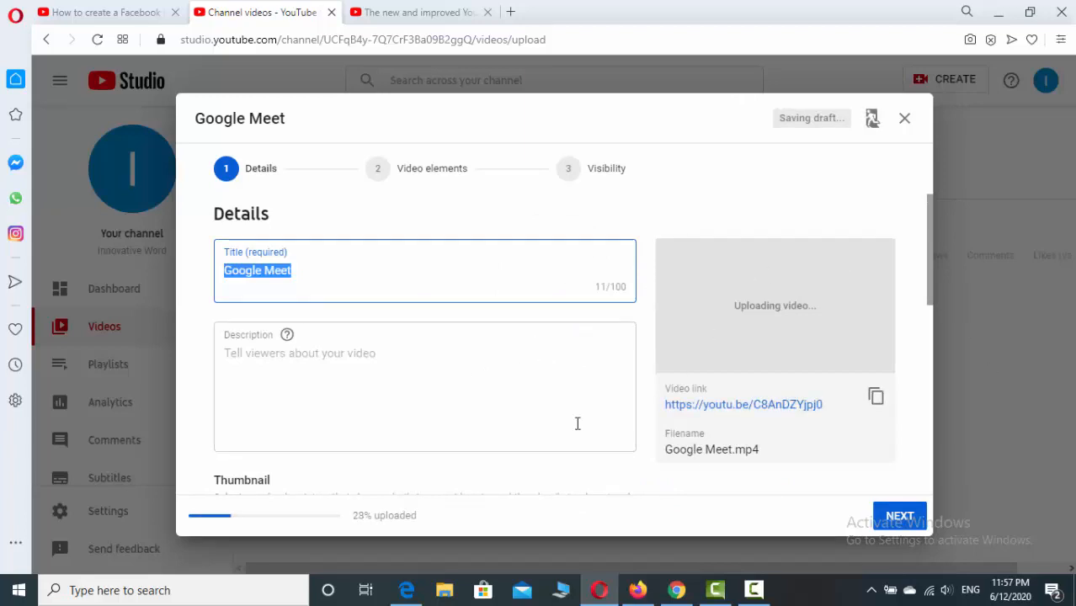
pyautogui.scroll(-1, 475, 368)
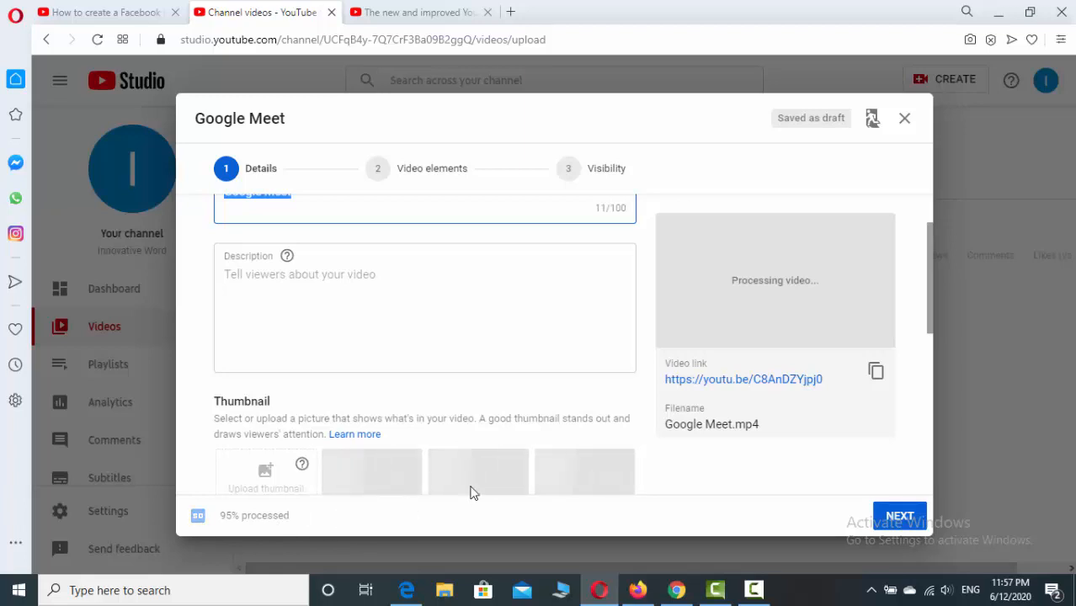
pyautogui.scroll(2, 418, 283)
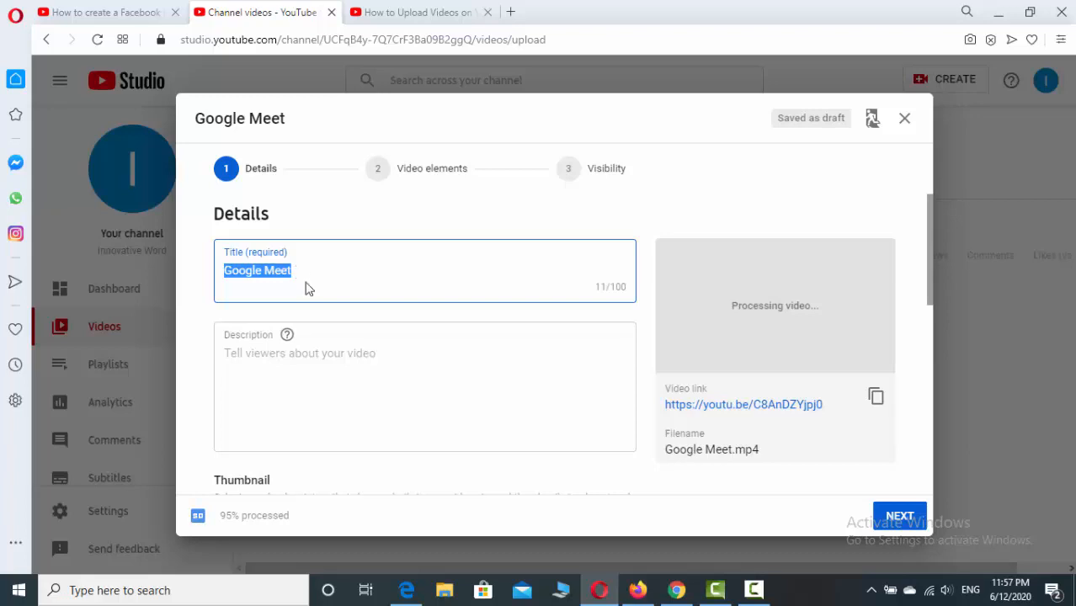
# Retitle the video 'Learn Innovation with innovative word' and reuse that text for the description
pyautogui.write('Learn Innovation with innovative word')
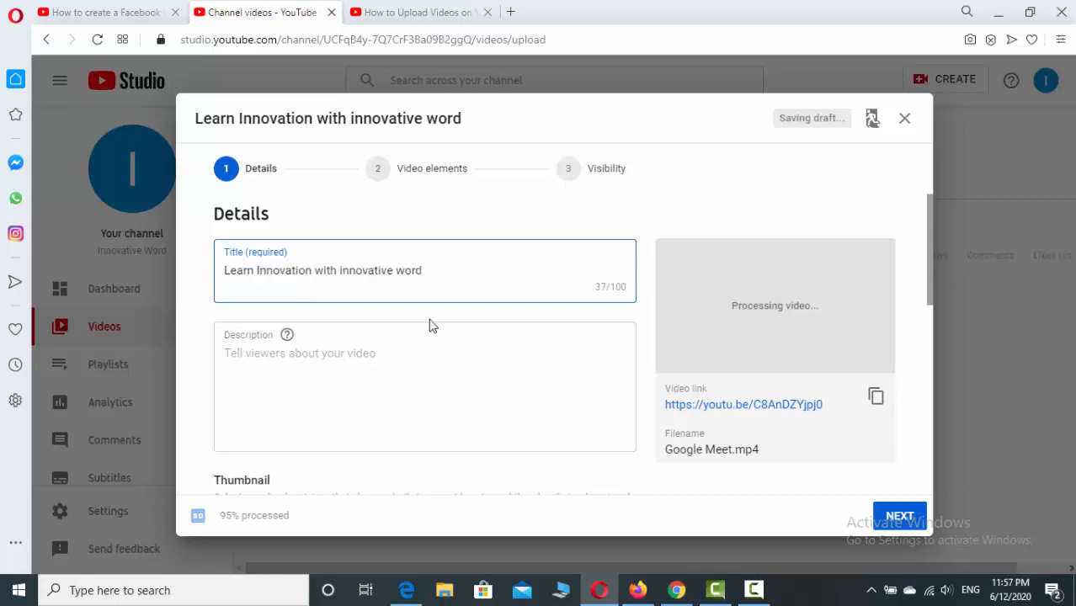
pyautogui.click(374, 374)
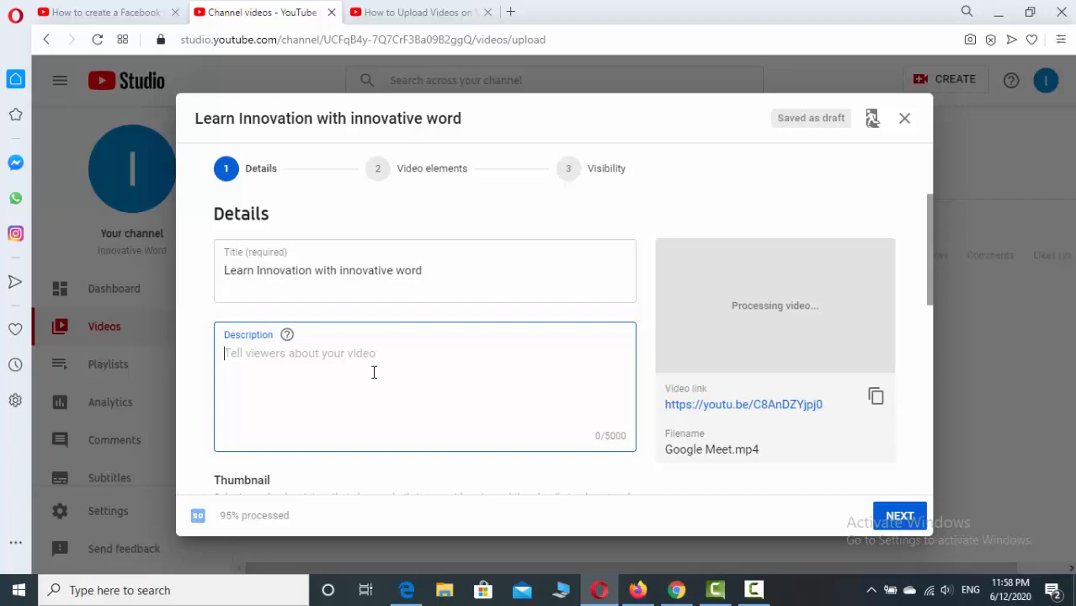
pyautogui.tripleClick(435, 264)
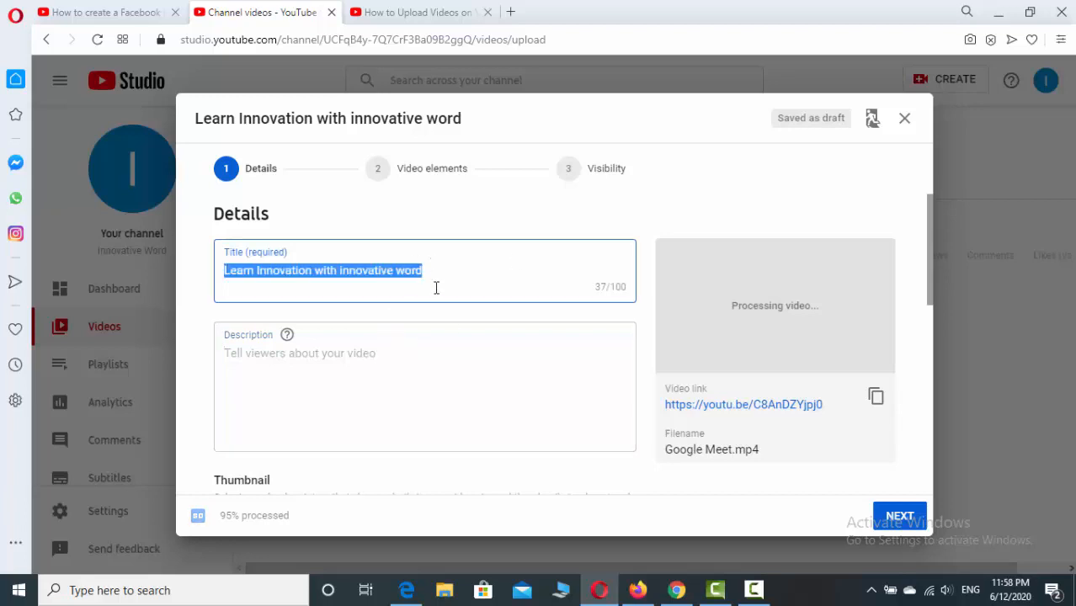
# Open the Playlists dropdown to check the available playlists
pyautogui.scroll(-2, 389, 406)
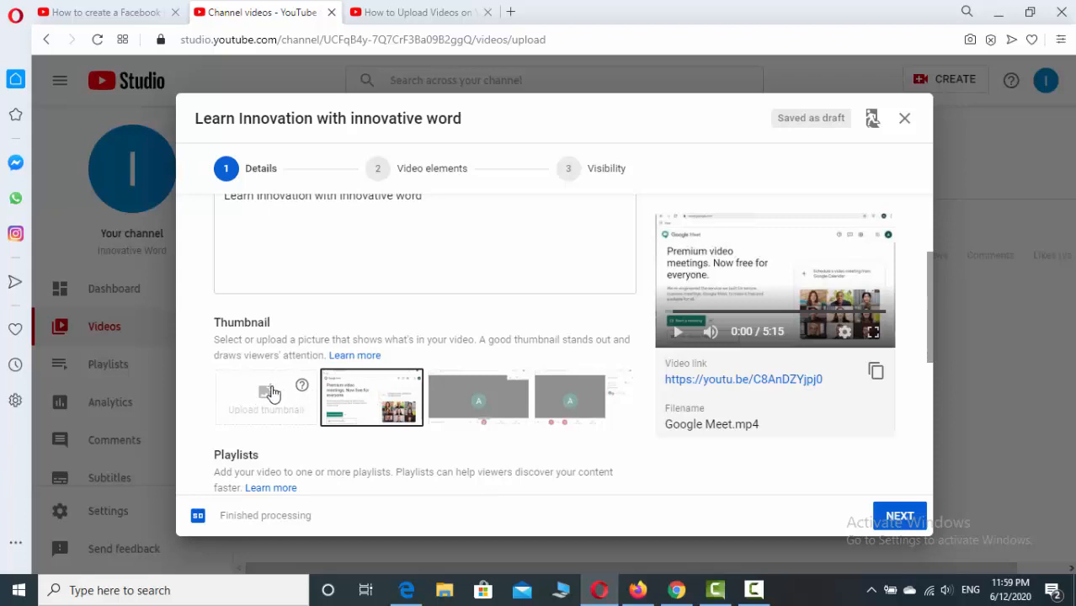
pyautogui.scroll(-2, 270, 394)
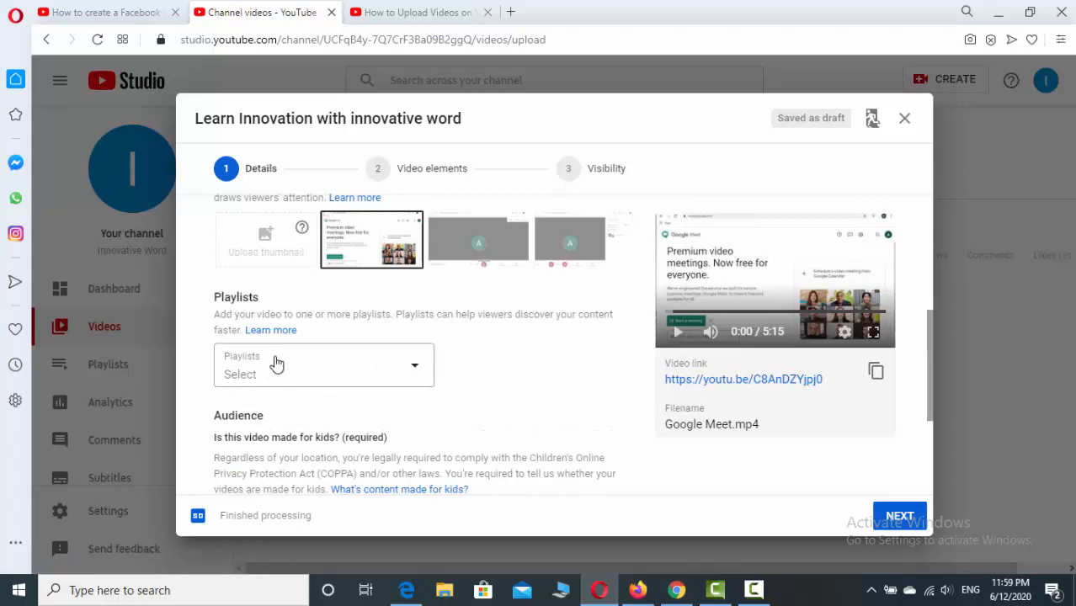
pyautogui.click(420, 370)
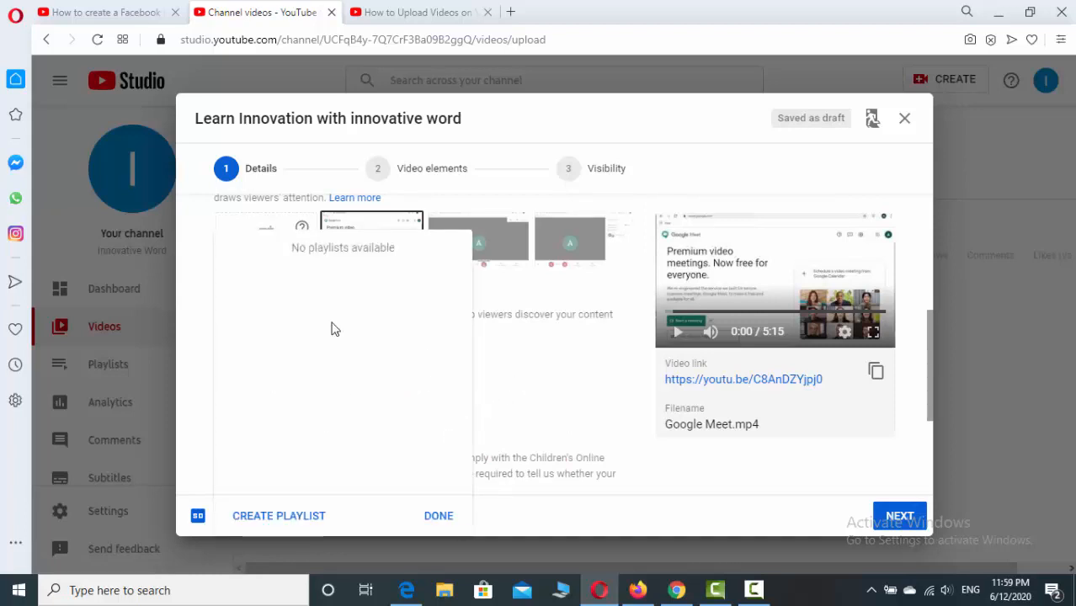
# Cancel the new playlist form so the video stays without a playlist
pyautogui.click(304, 523)
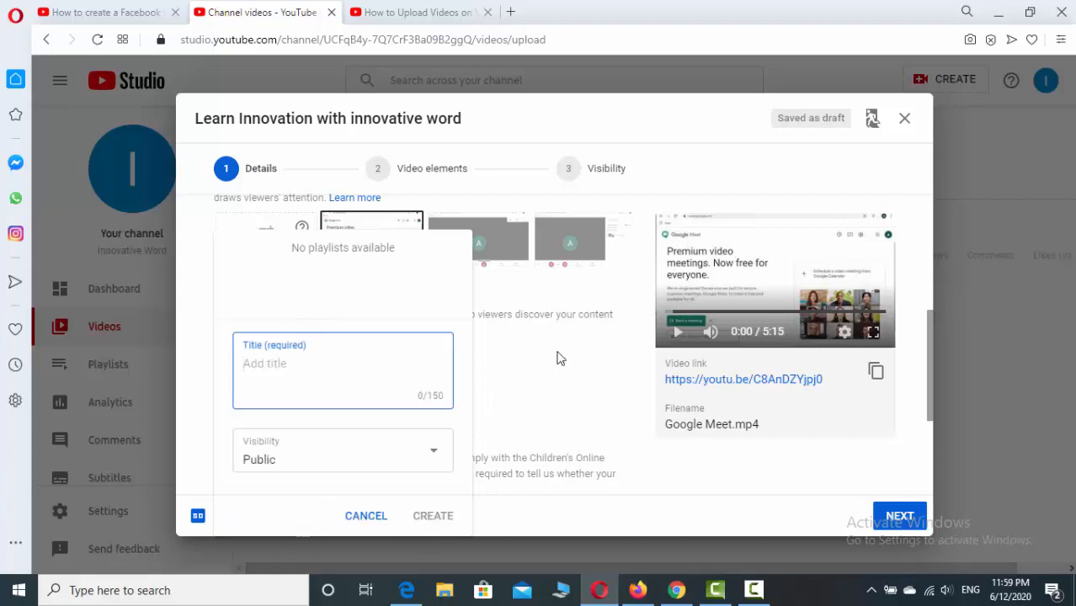
pyautogui.click(529, 380)
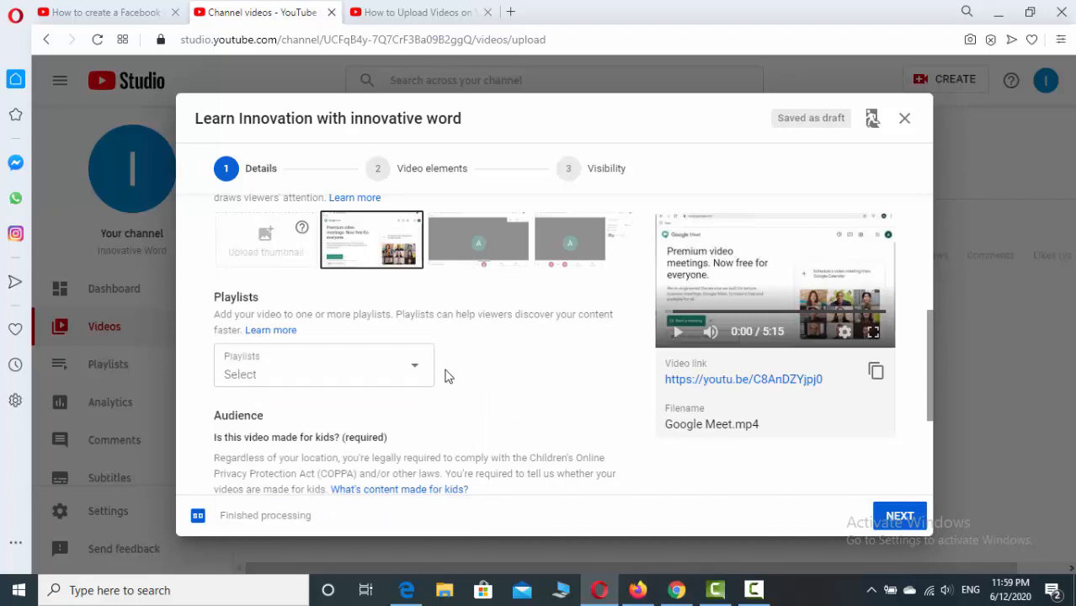
pyautogui.scroll(-2, 421, 374)
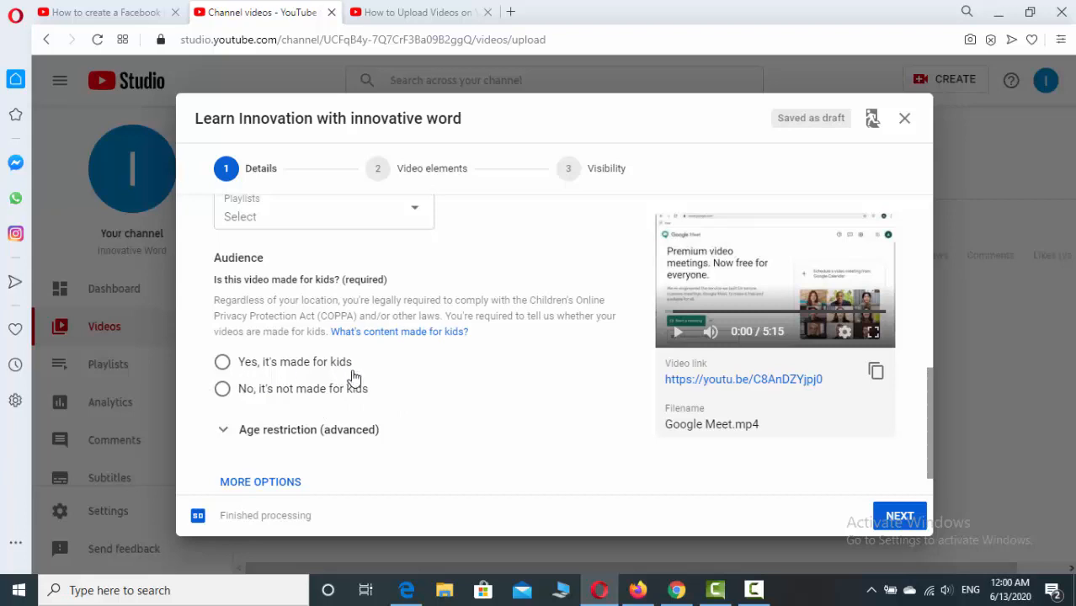
# Mark the video 'No, it's not made for kids' and expand Age restriction (advanced)
pyautogui.click(223, 389)
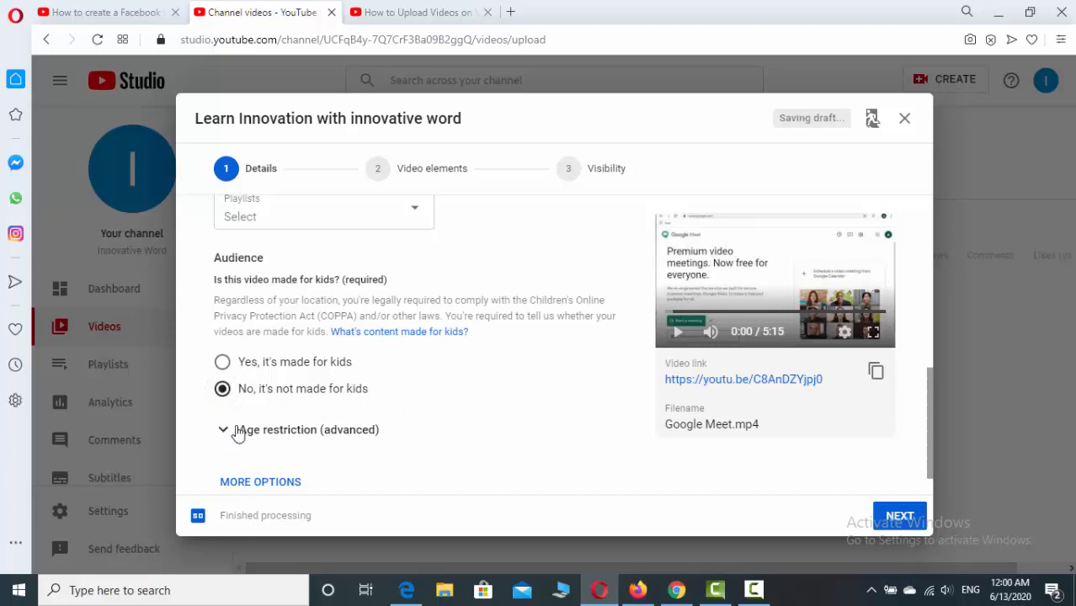
pyautogui.click(237, 431)
pyautogui.scroll(-2, 303, 425)
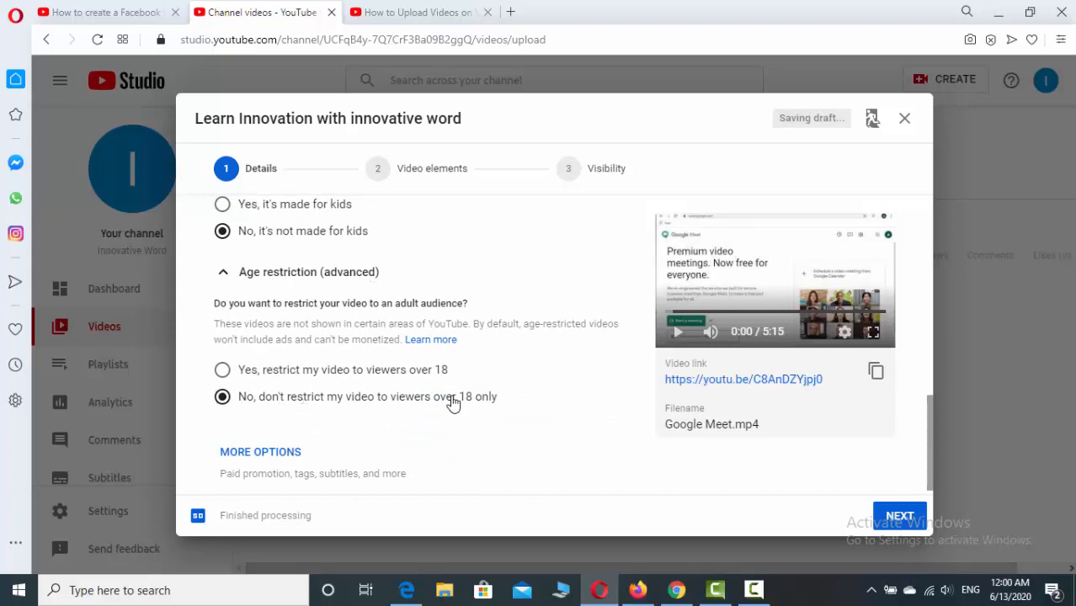
pyautogui.scroll(-1, 456, 405)
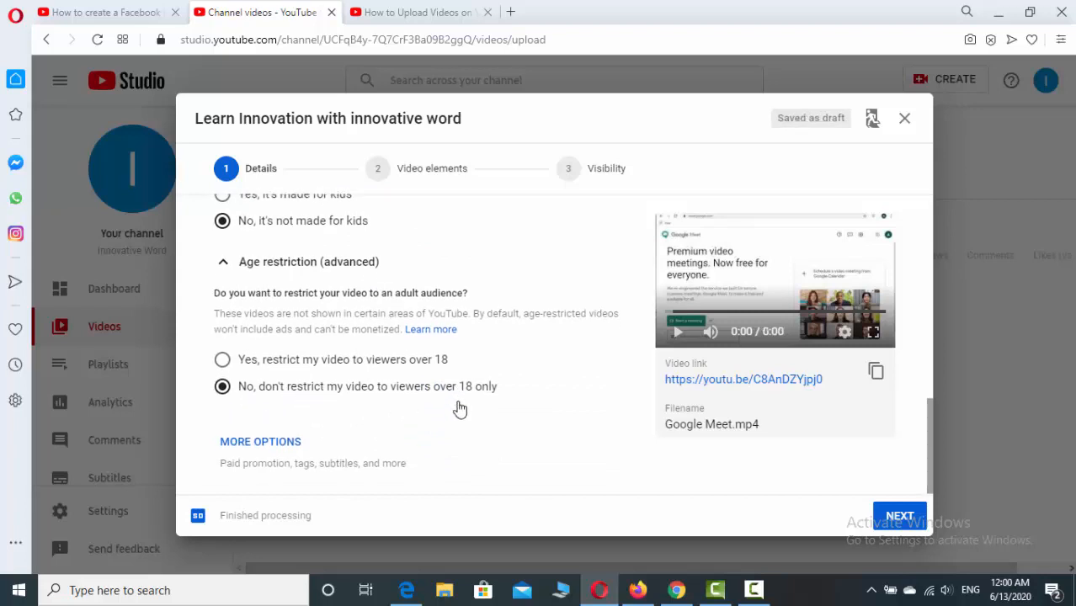
# Show more options to reveal paid promotion and tags settings
pyautogui.click(268, 440)
pyautogui.scroll(-2, 409, 416)
pyautogui.scroll(-1, 384, 411)
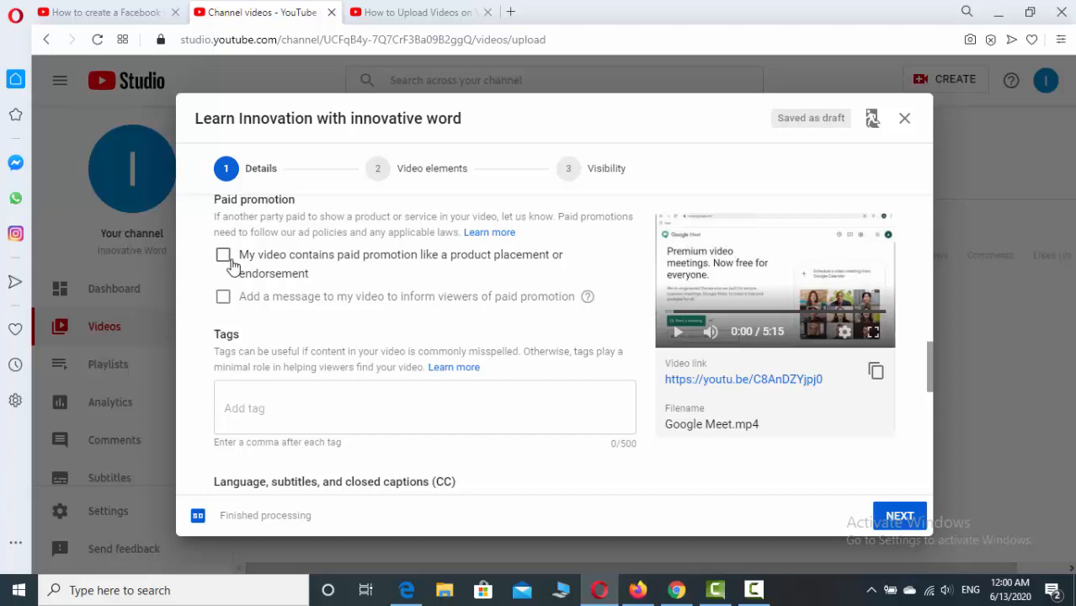
pyautogui.scroll(-1, 254, 386)
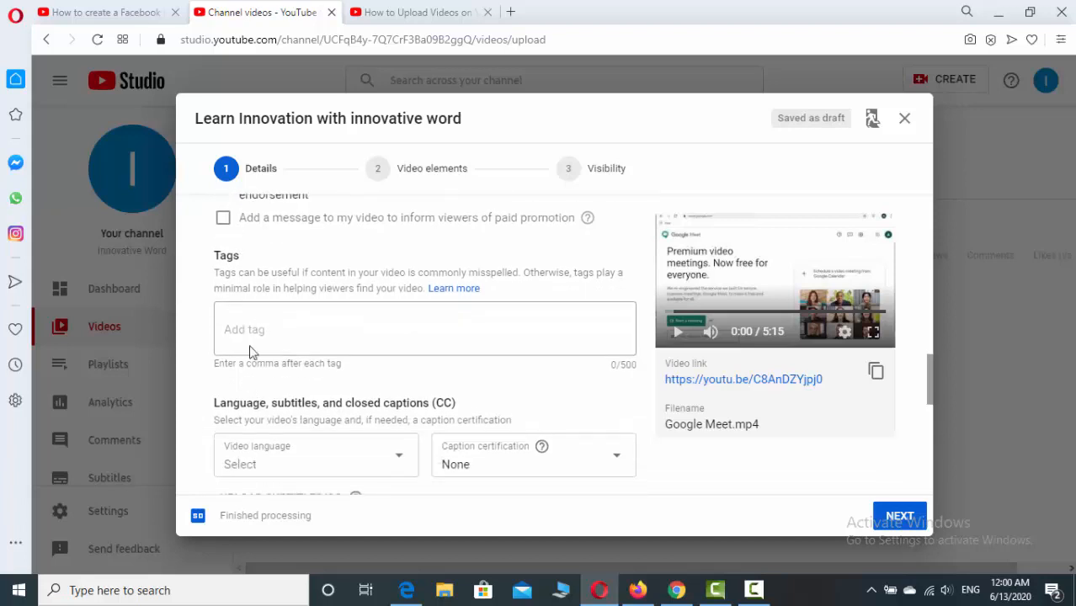
# Add the tags 'innovation' and 'innovative world' to the video
pyautogui.click(262, 320)
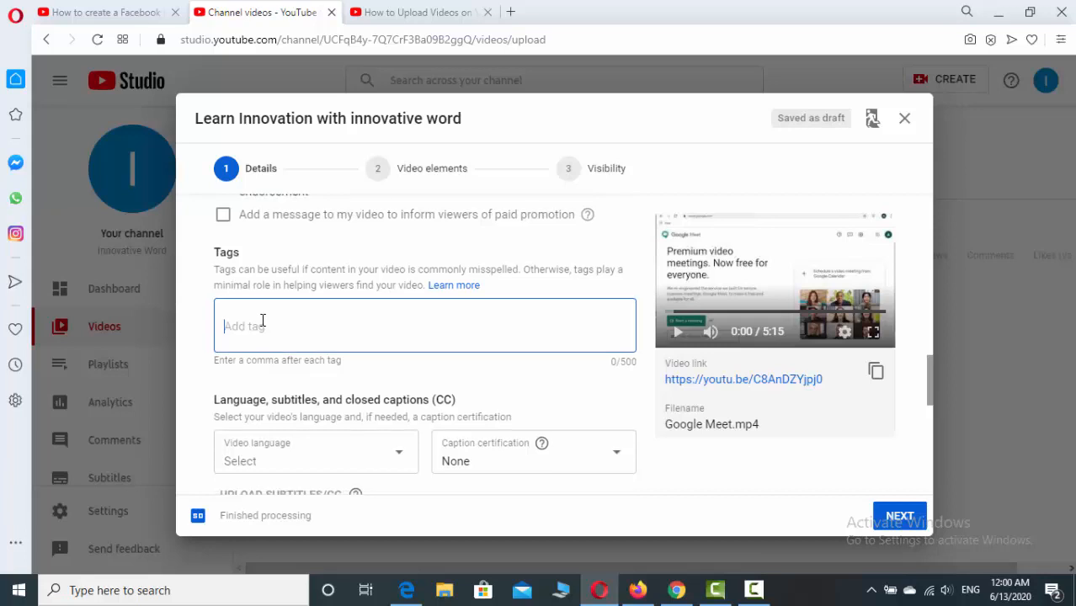
pyautogui.scroll(-2, 261, 318)
pyautogui.scroll(2, 324, 310)
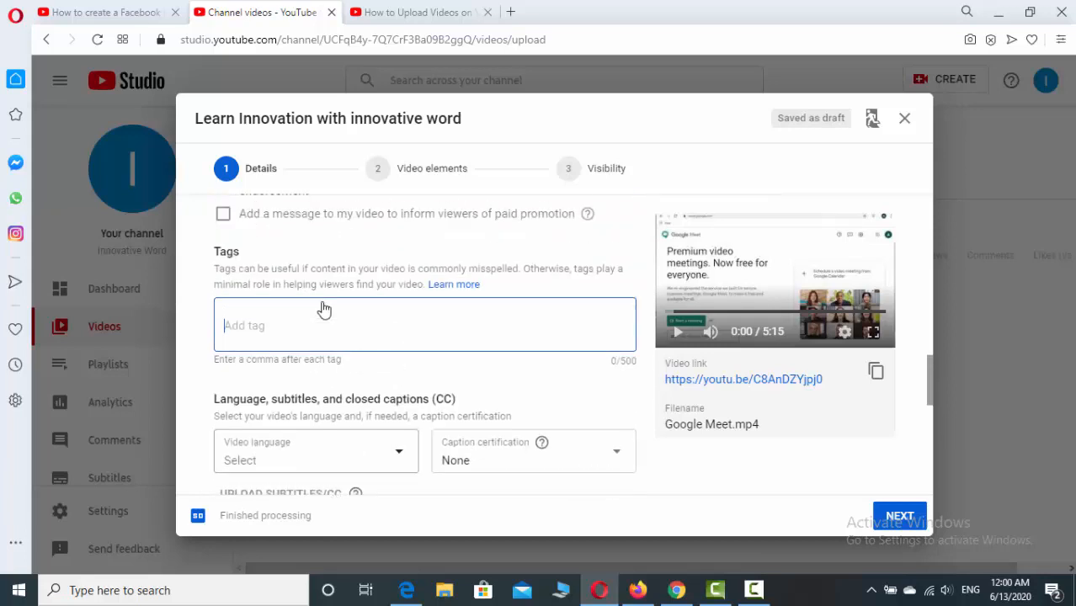
pyautogui.write('in')
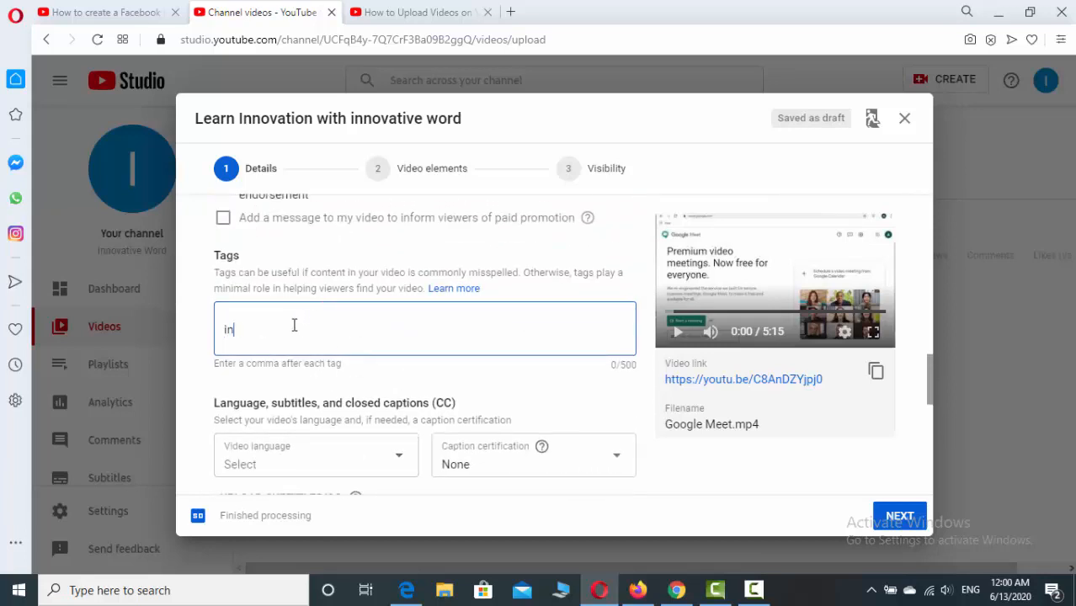
pyautogui.write('novation,')
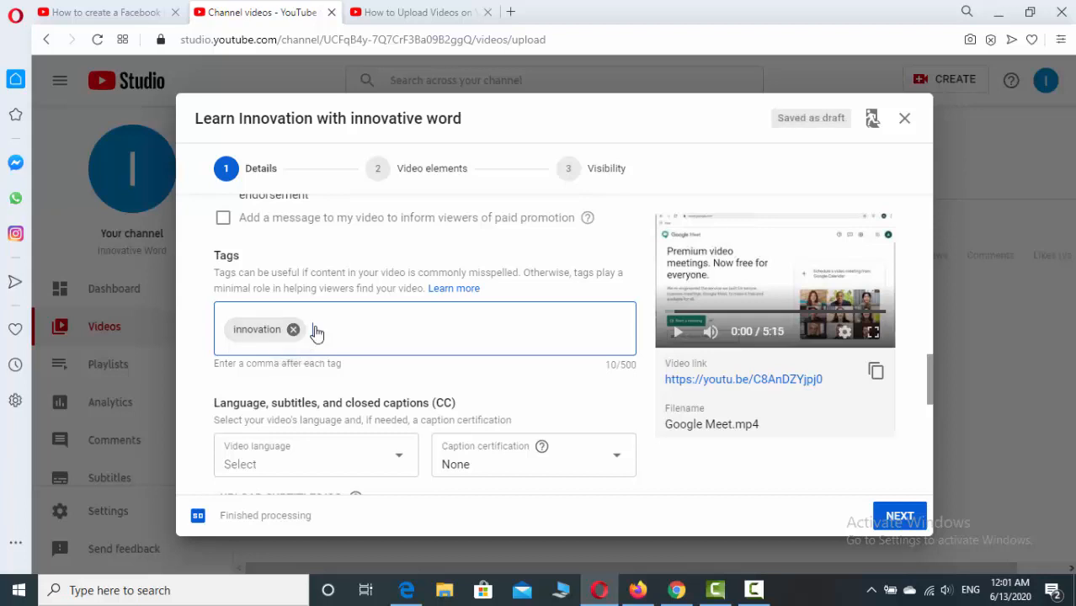
pyautogui.write('Innovative world')
pyautogui.press('Return')
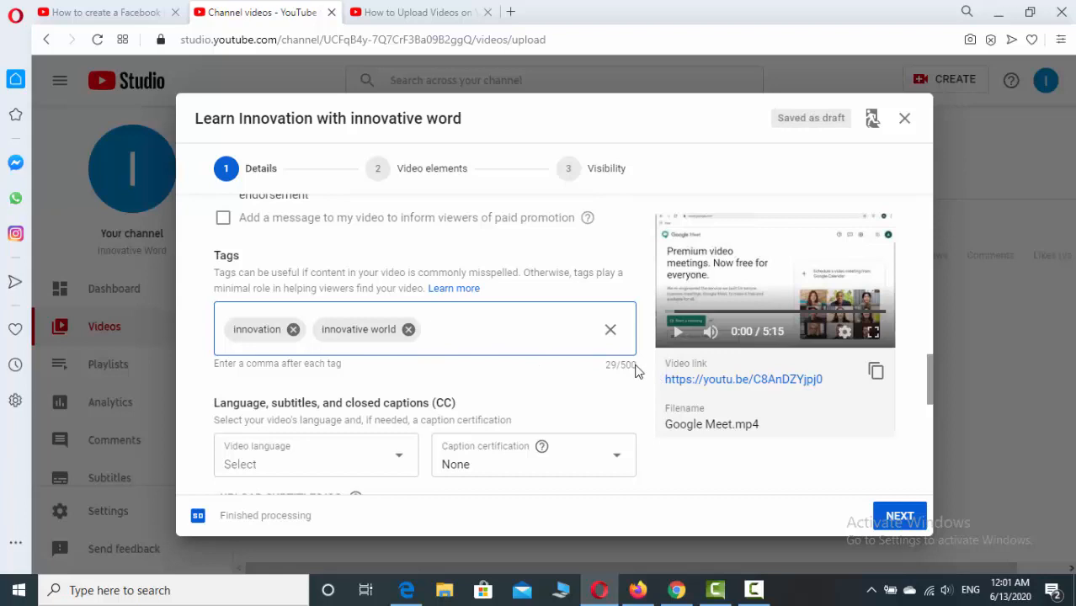
pyautogui.scroll(-2, 500, 339)
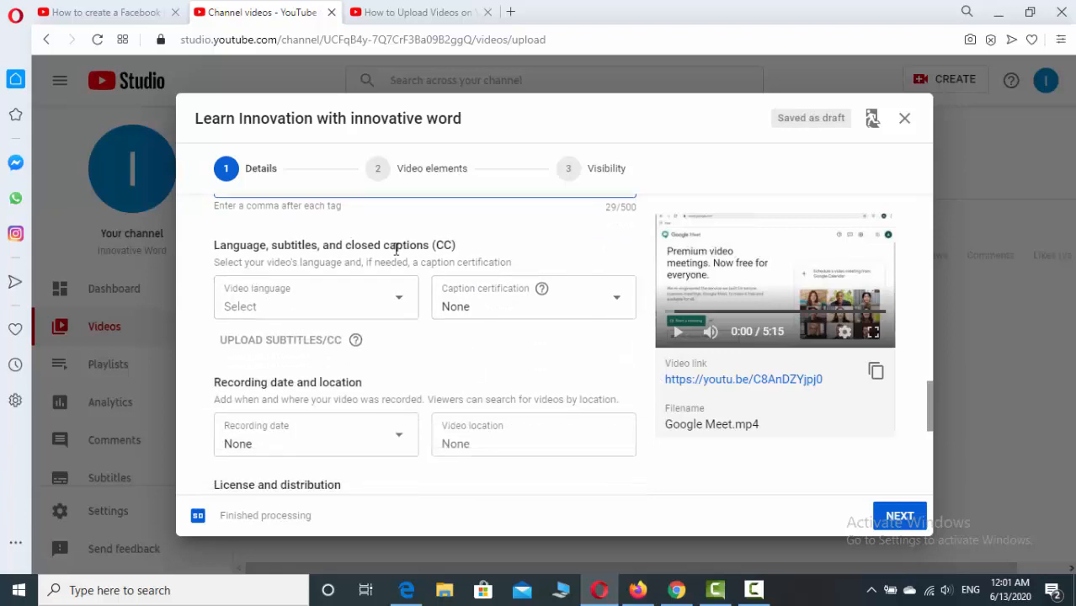
pyautogui.click(401, 308)
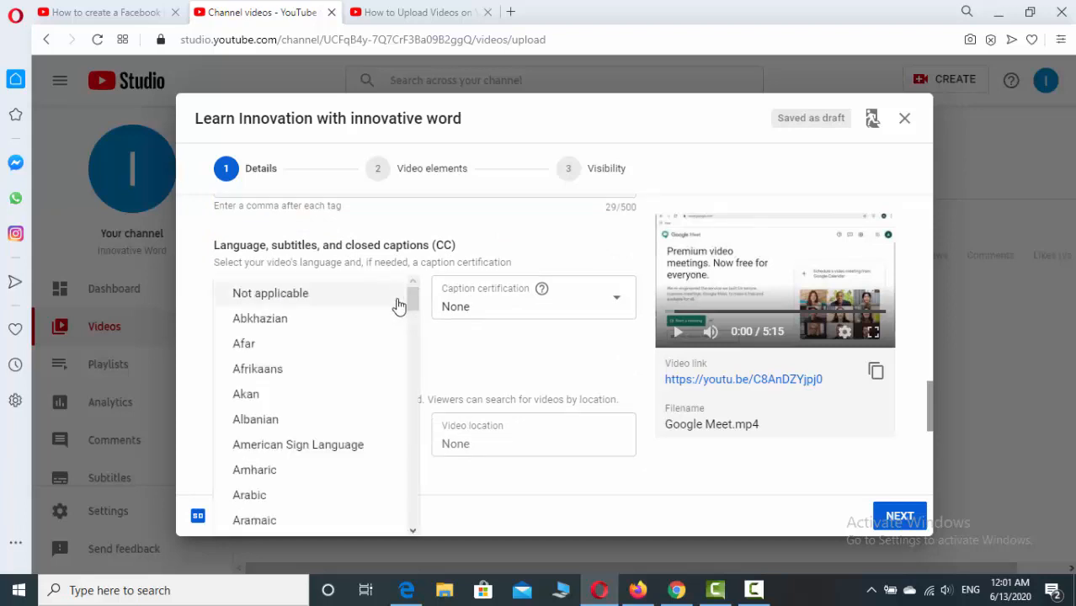
pyautogui.scroll(-3, 343, 399)
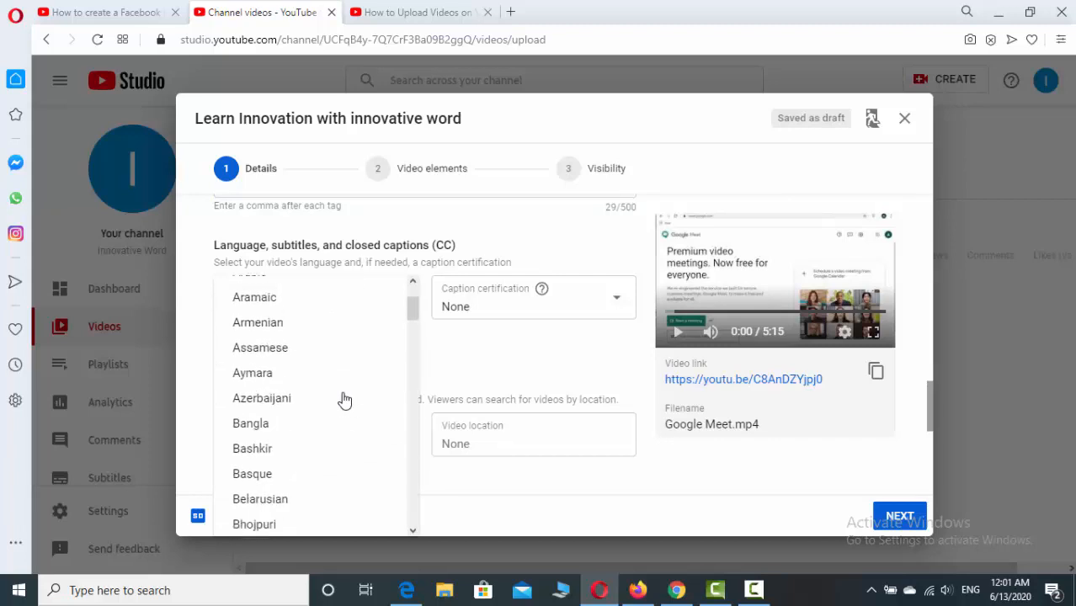
pyautogui.scroll(-6, 343, 399)
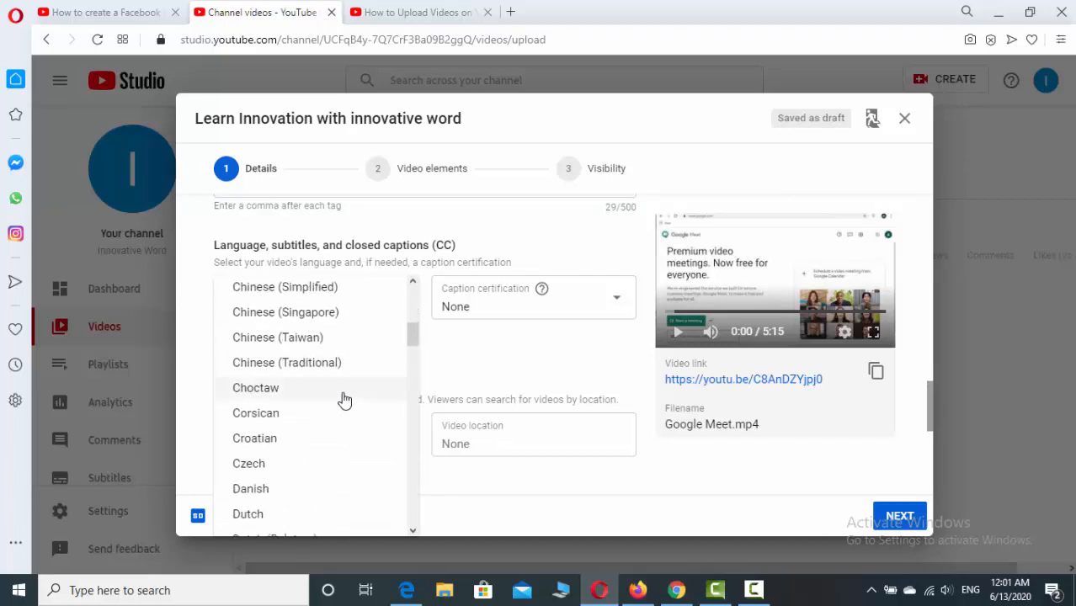
pyautogui.scroll(-2, 419, 370)
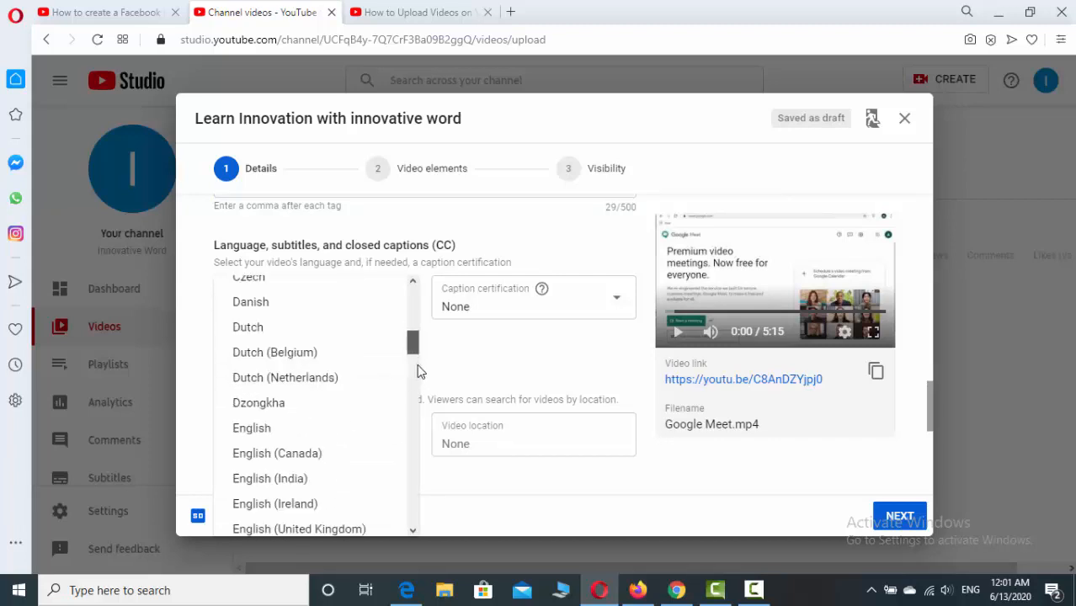
pyautogui.moveTo(414, 345); pyautogui.dragTo(425, 291)
pyautogui.click(457, 342)
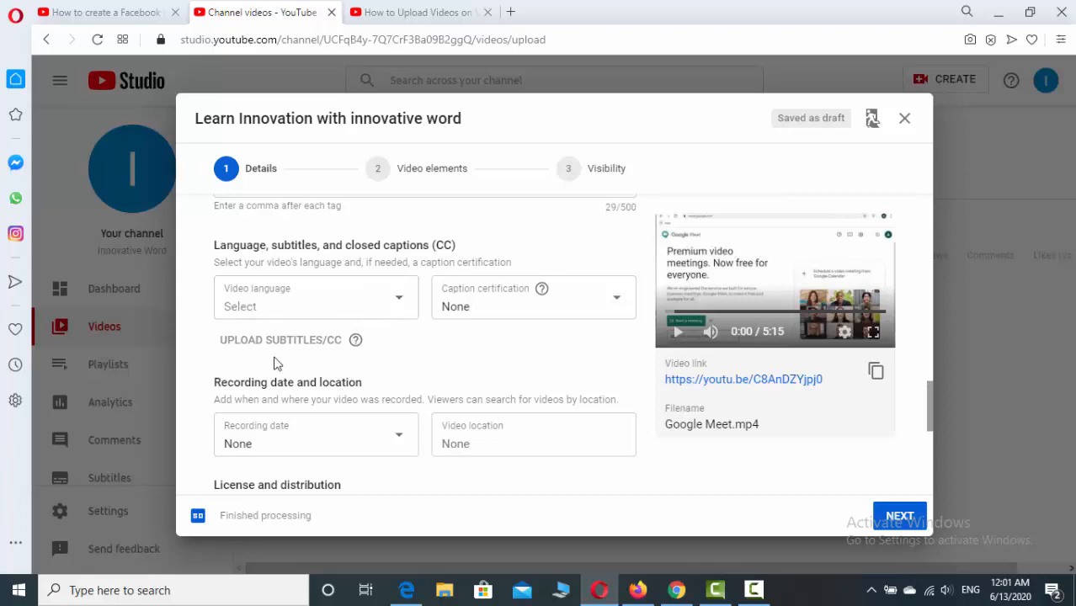
pyautogui.scroll(-2, 446, 465)
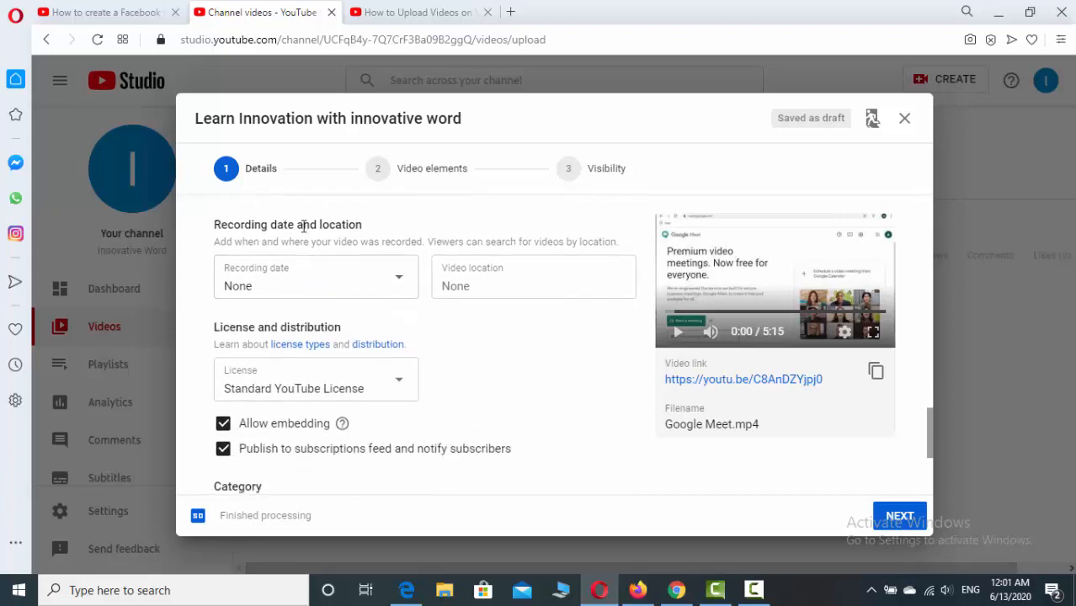
pyautogui.click(402, 287)
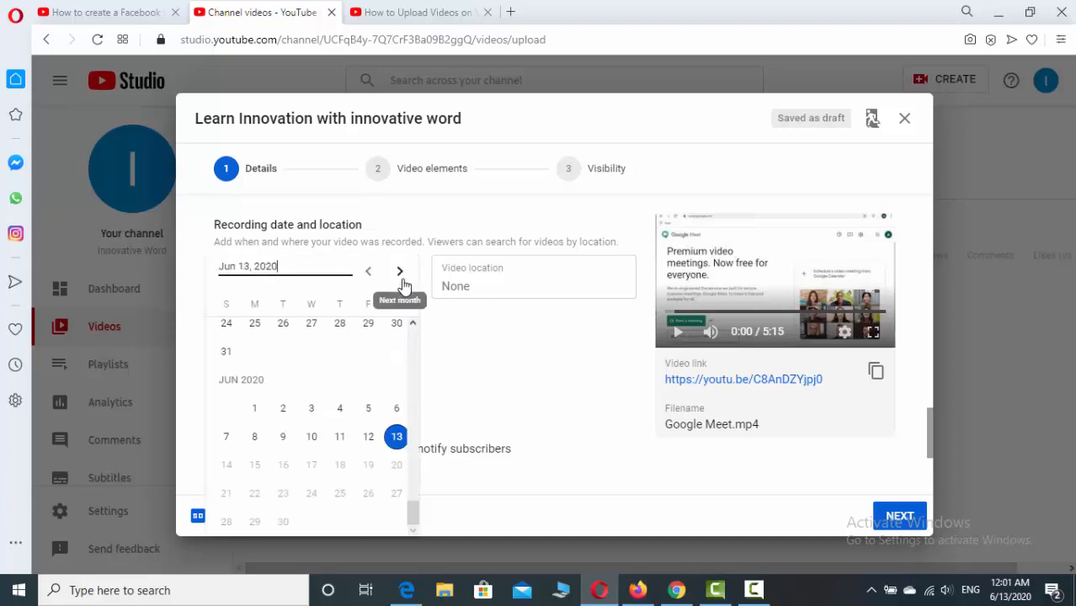
pyautogui.click(457, 352)
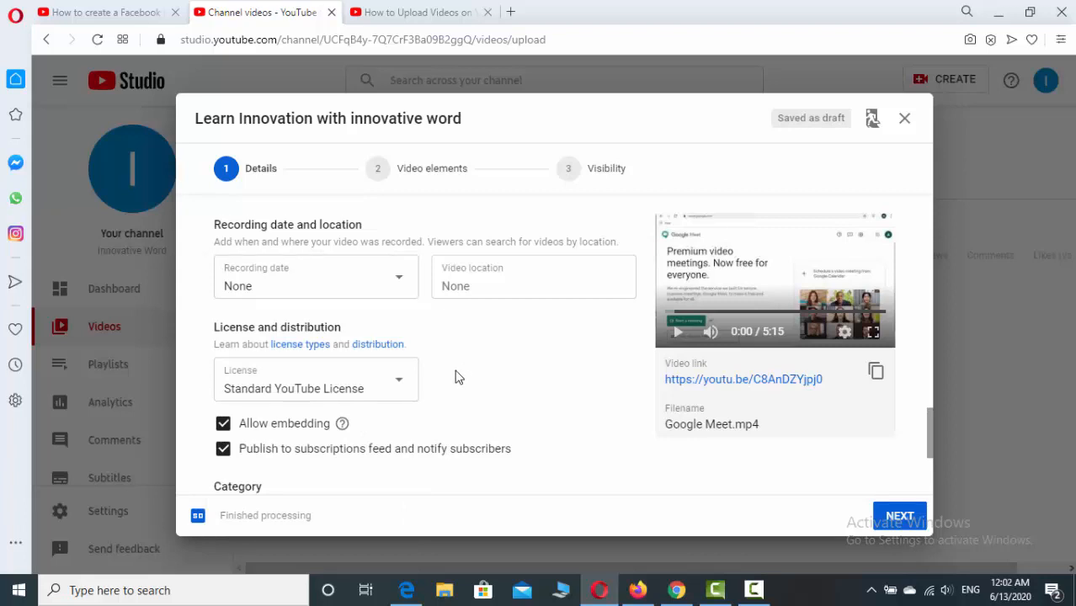
pyautogui.scroll(-2, 458, 377)
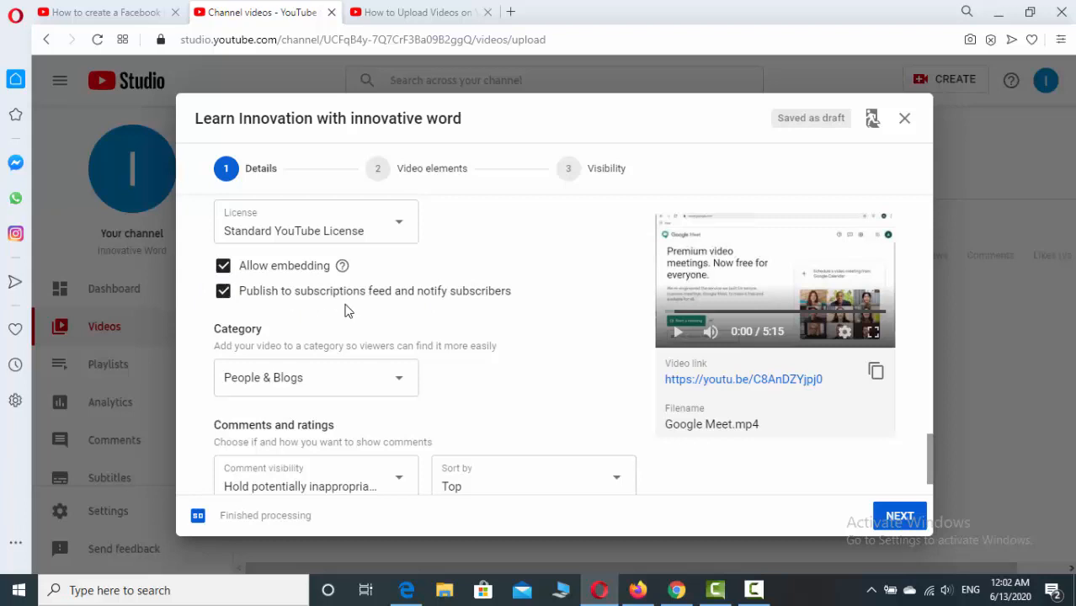
# Set the video's category to Travel & Events
pyautogui.scroll(-1, 348, 318)
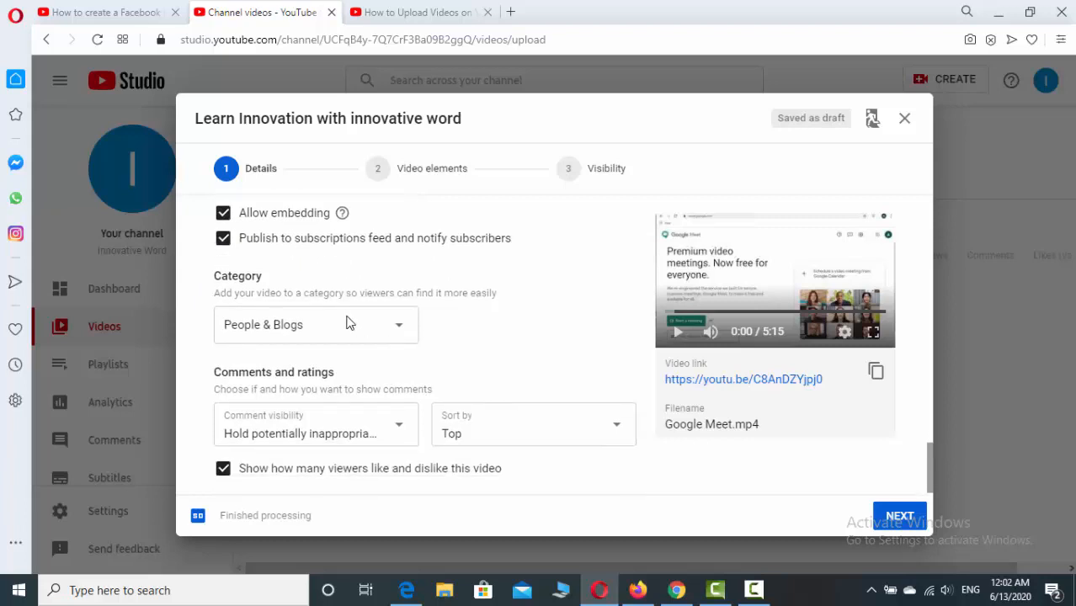
pyautogui.click(399, 325)
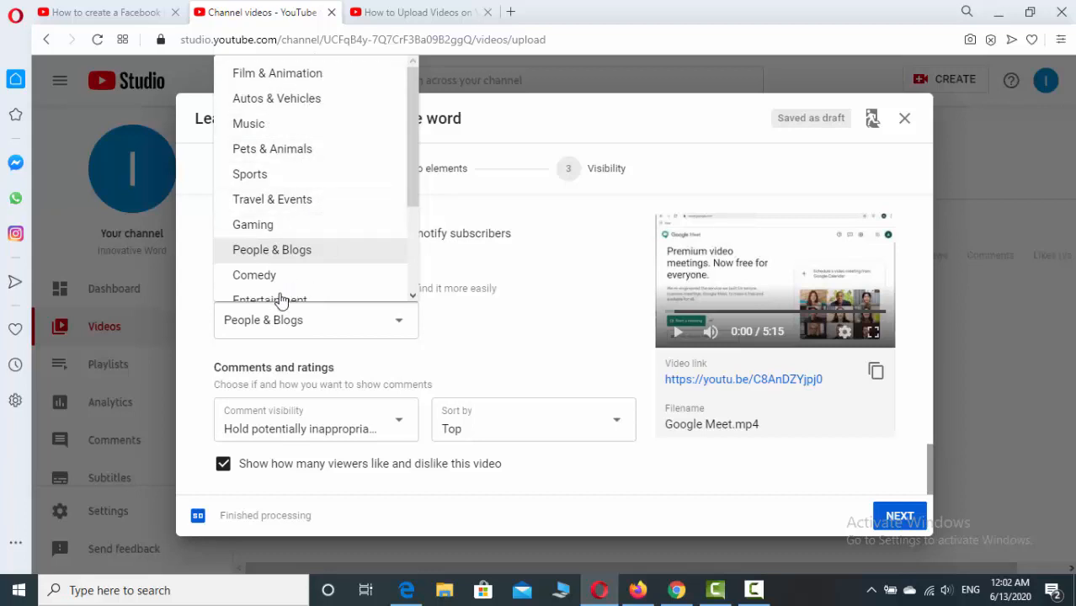
pyautogui.scroll(-1, 308, 261)
pyautogui.scroll(-1, 336, 253)
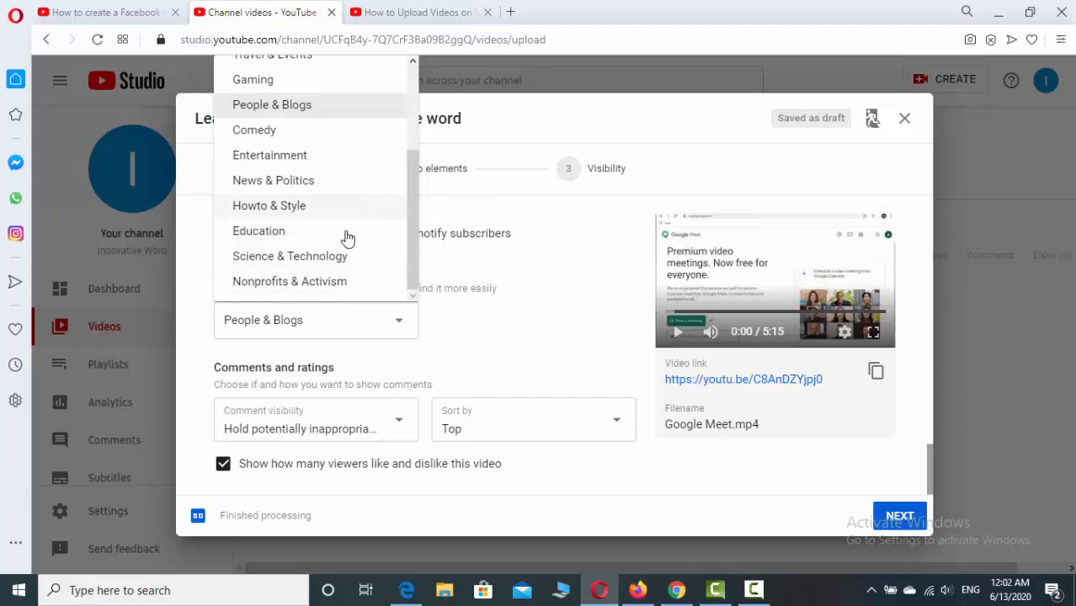
pyautogui.scroll(2, 320, 195)
pyautogui.scroll(1, 324, 193)
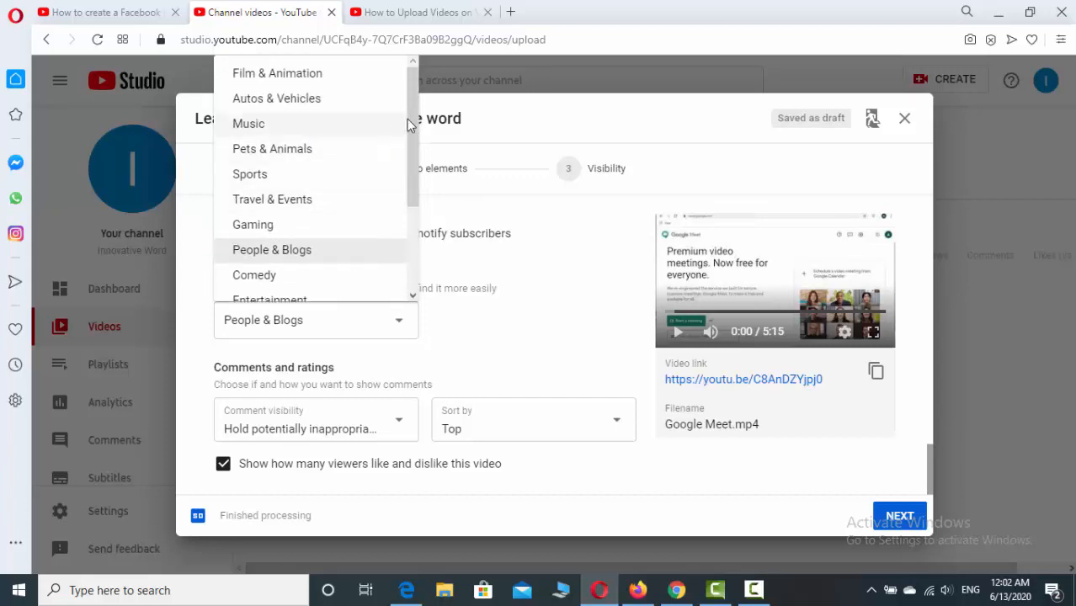
pyautogui.click(293, 202)
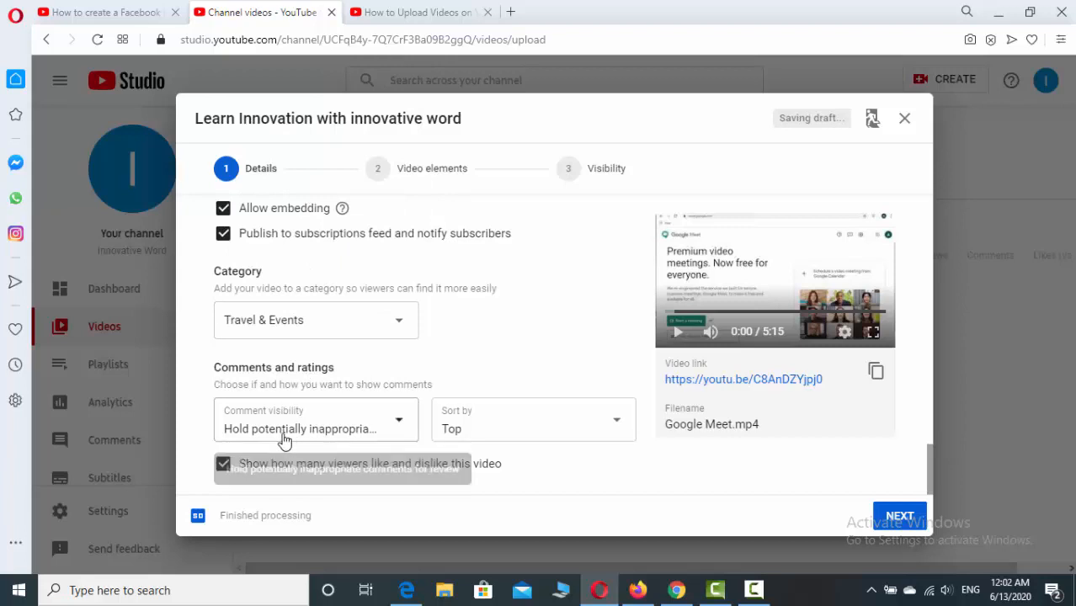
# Check the comment visibility options, keep the current setting, and continue to Video elements
pyautogui.click(404, 421)
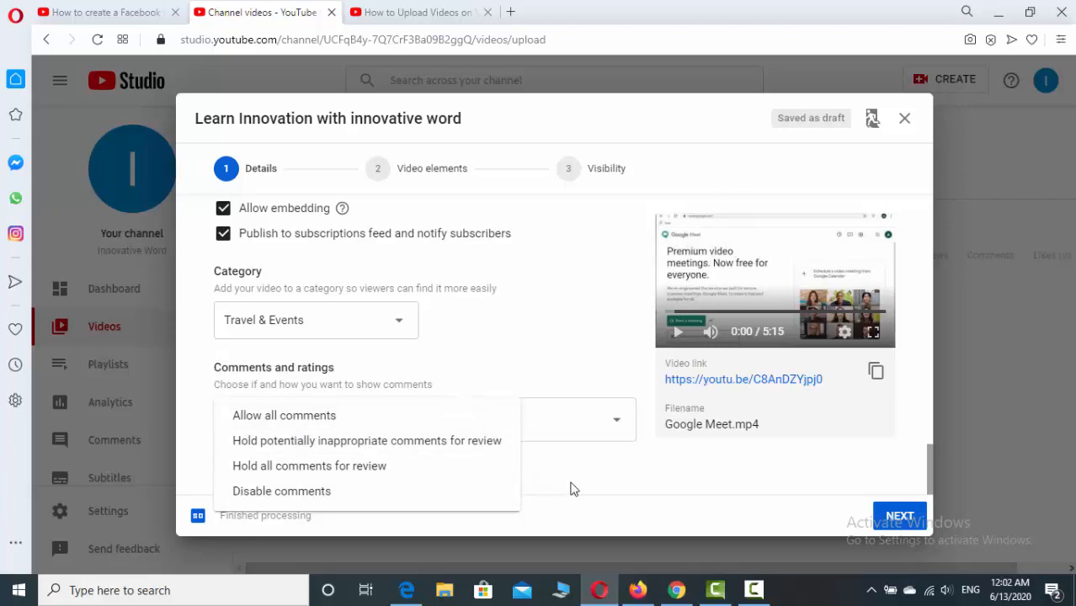
pyautogui.click(538, 488)
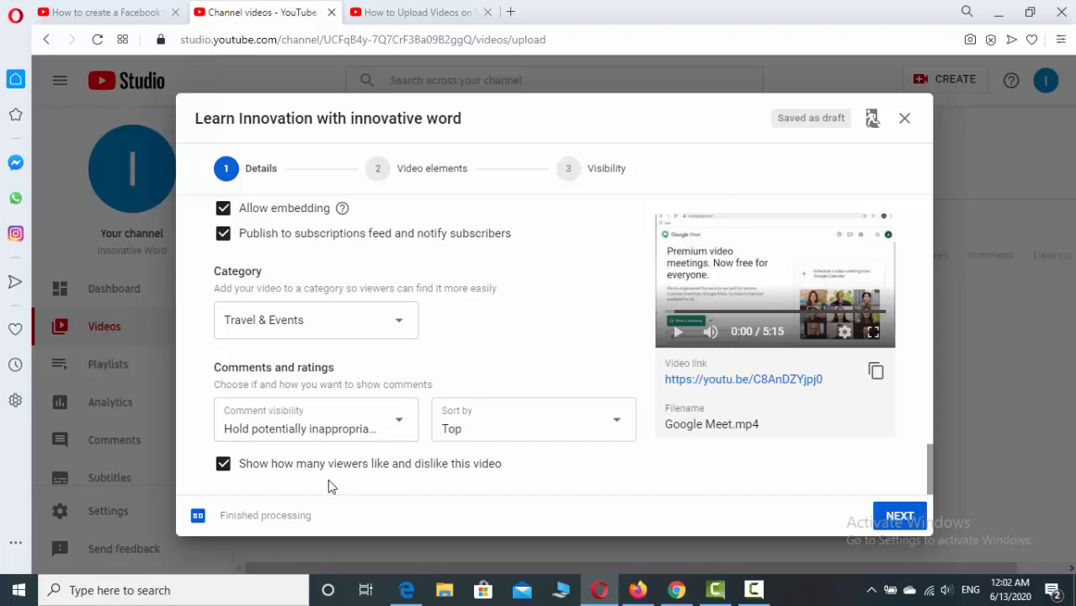
pyautogui.click(897, 517)
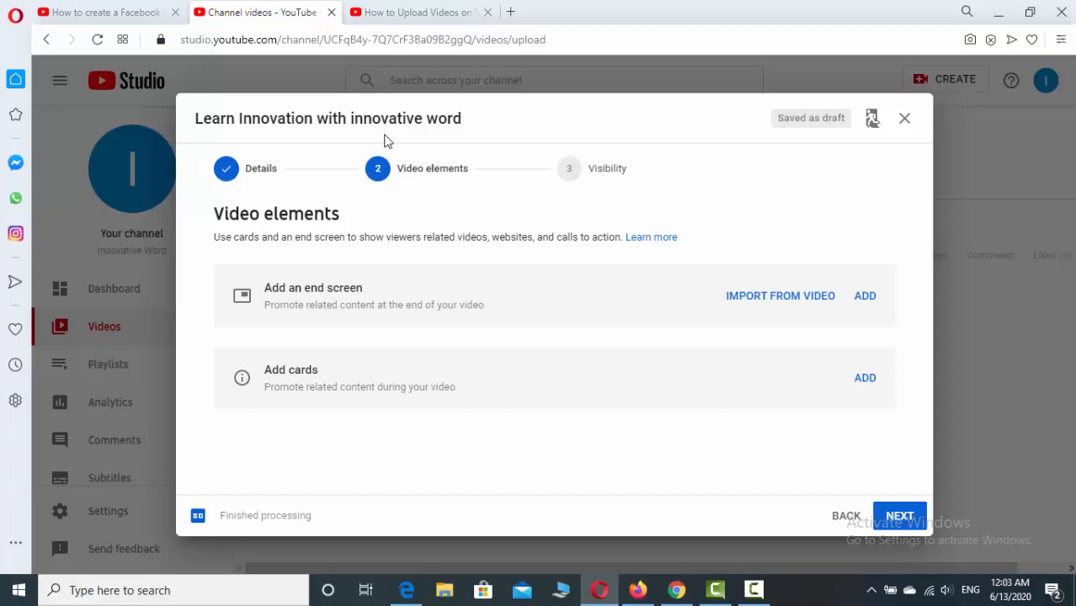
pyautogui.click(866, 296)
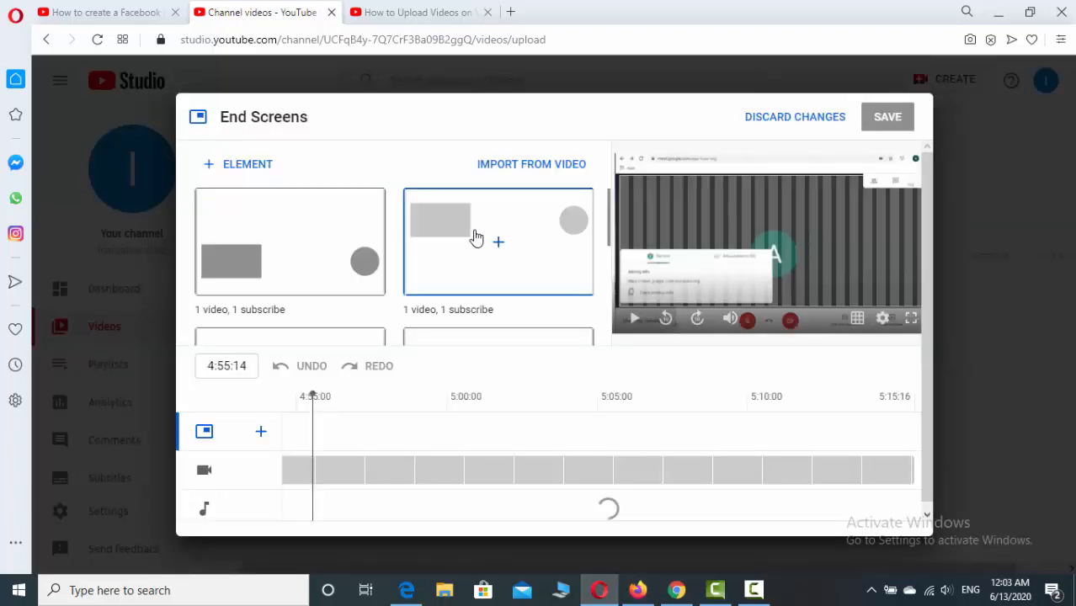
pyautogui.scroll(-1, 531, 223)
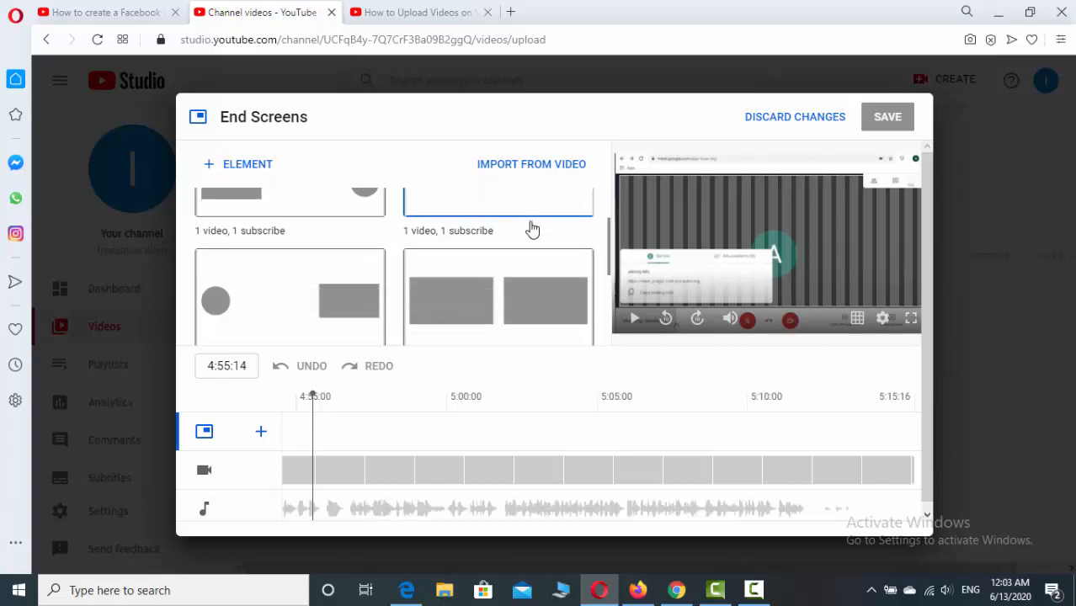
pyautogui.scroll(-1, 501, 252)
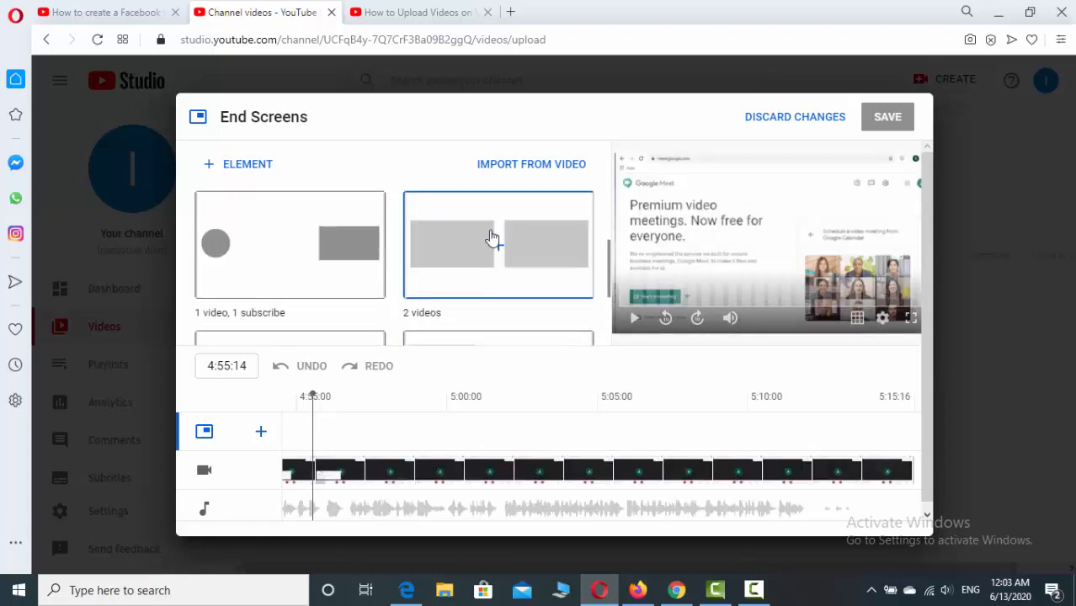
pyautogui.scroll(2, 472, 242)
pyautogui.scroll(-1, 480, 274)
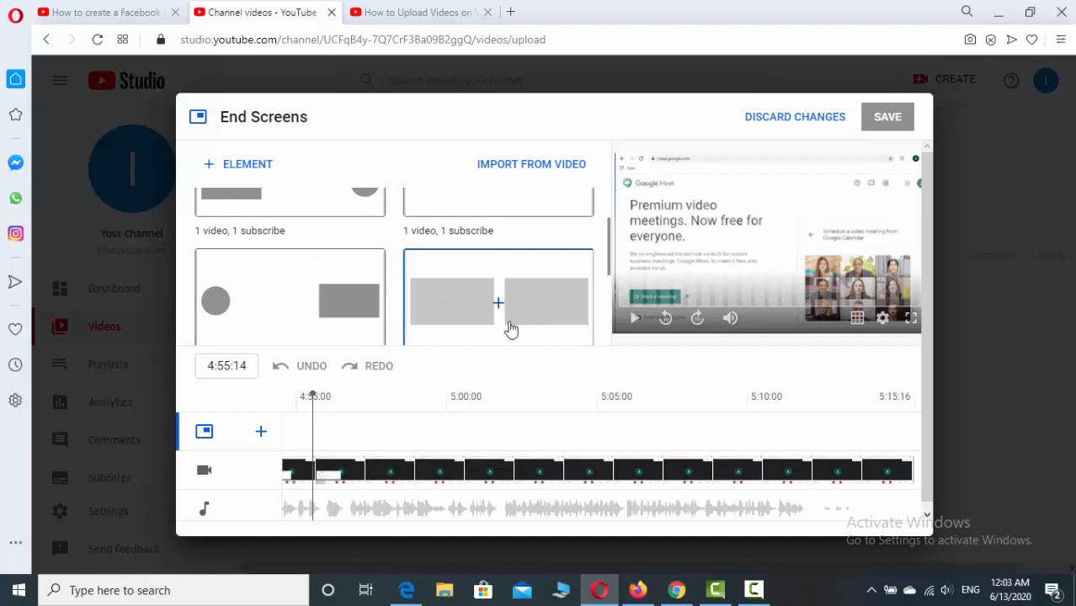
pyautogui.click(556, 294)
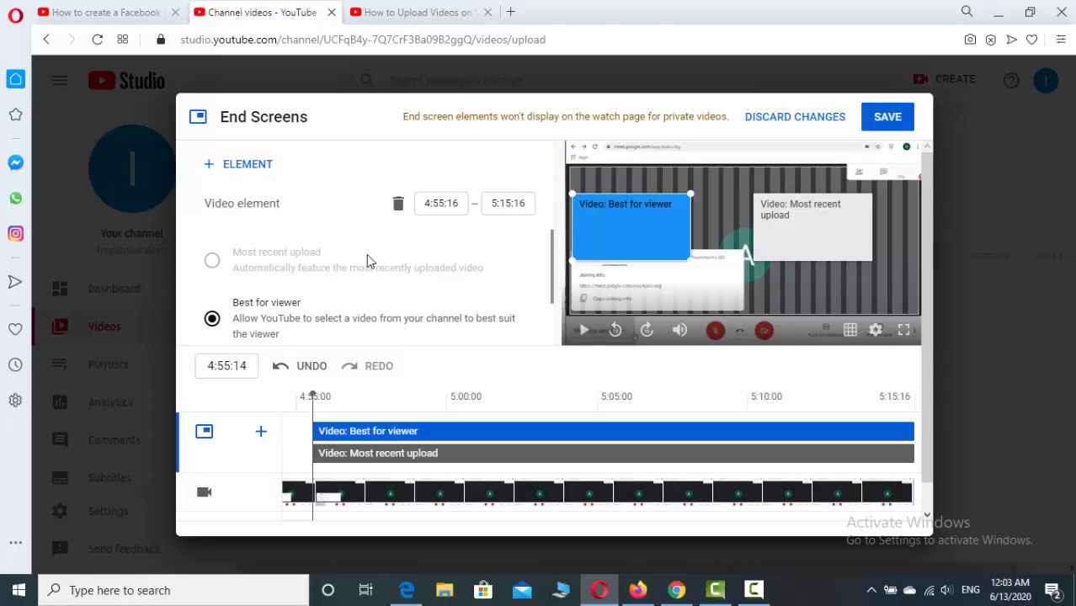
pyautogui.click(783, 225)
pyautogui.click(644, 223)
pyautogui.click(785, 119)
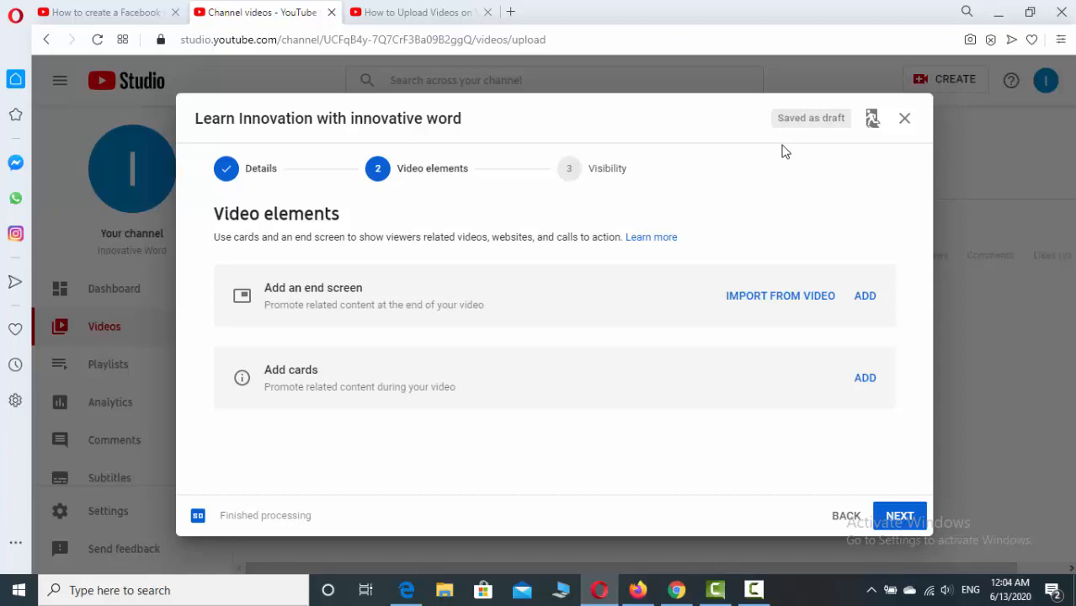
# Open the cards editor, start a Video or Playlist card, then cancel it without adding one
pyautogui.click(864, 379)
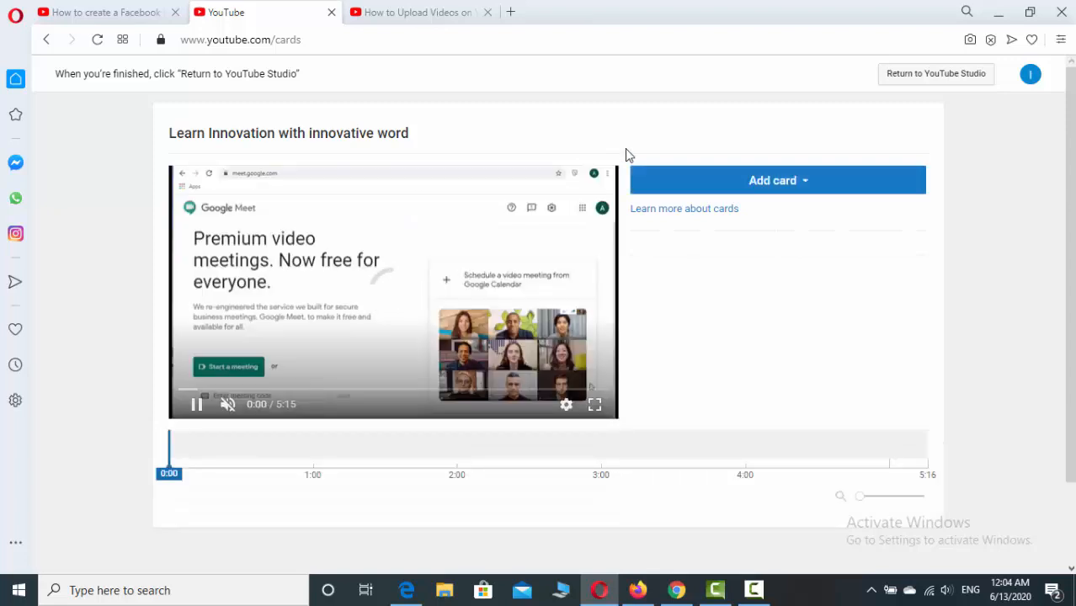
pyautogui.click(786, 189)
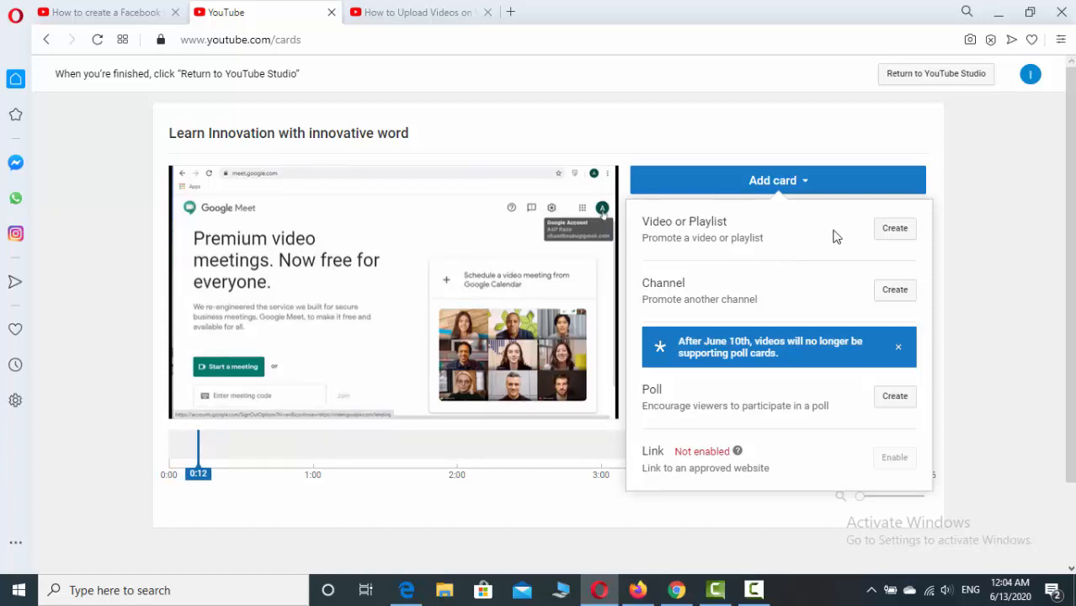
pyautogui.click(895, 228)
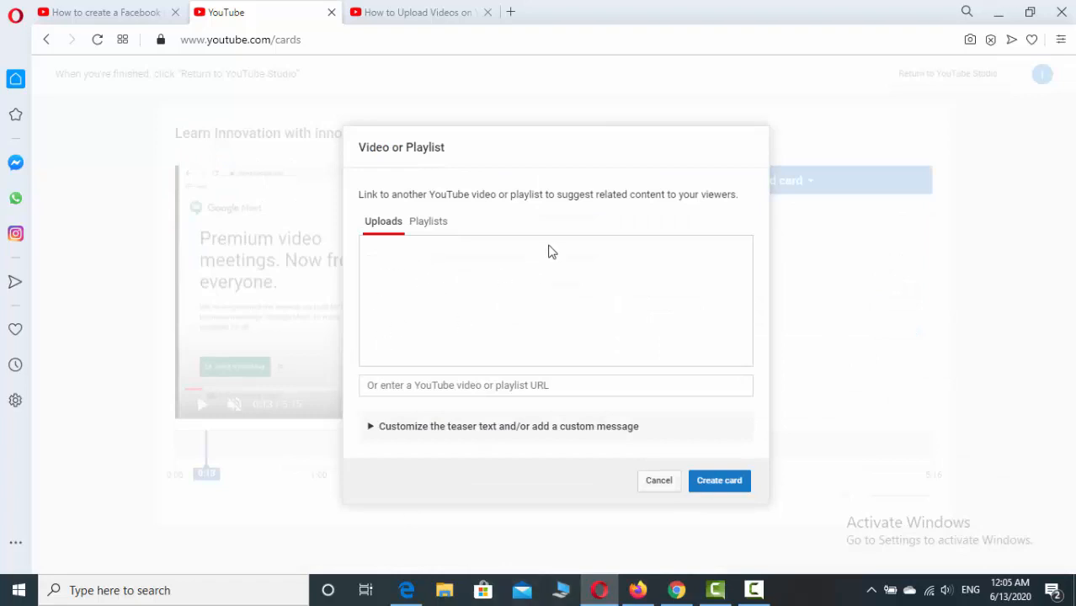
pyautogui.click(659, 484)
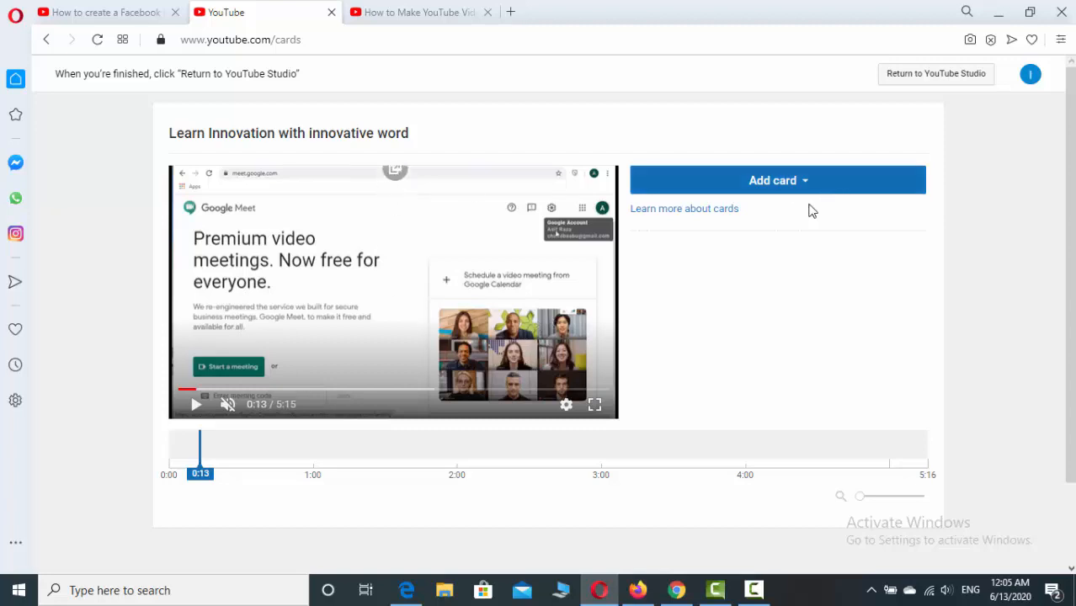
pyautogui.scroll(-1, 590, 290)
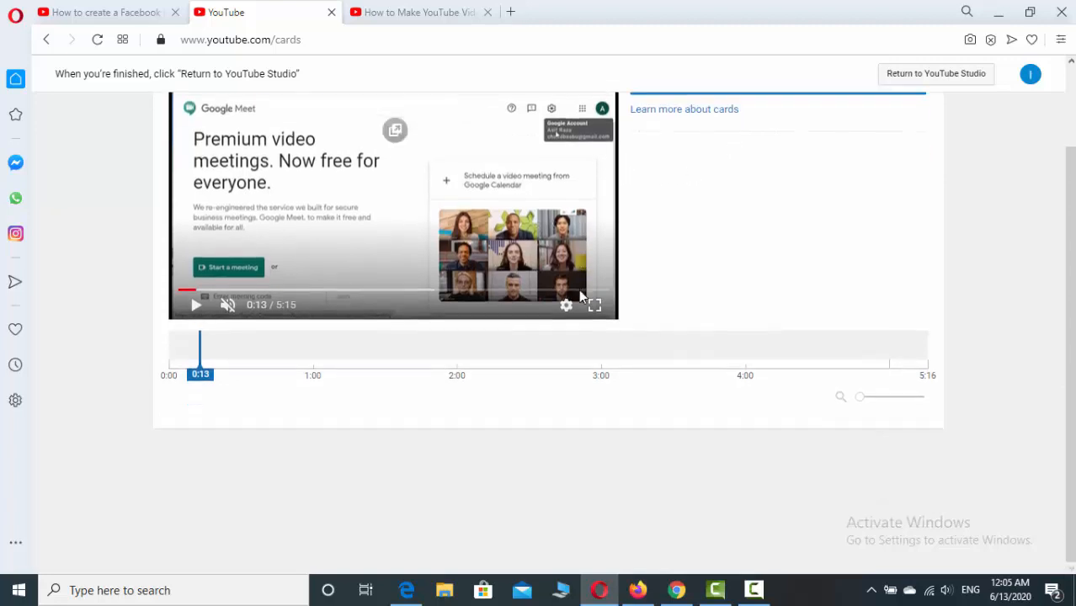
pyautogui.scroll(1, 581, 295)
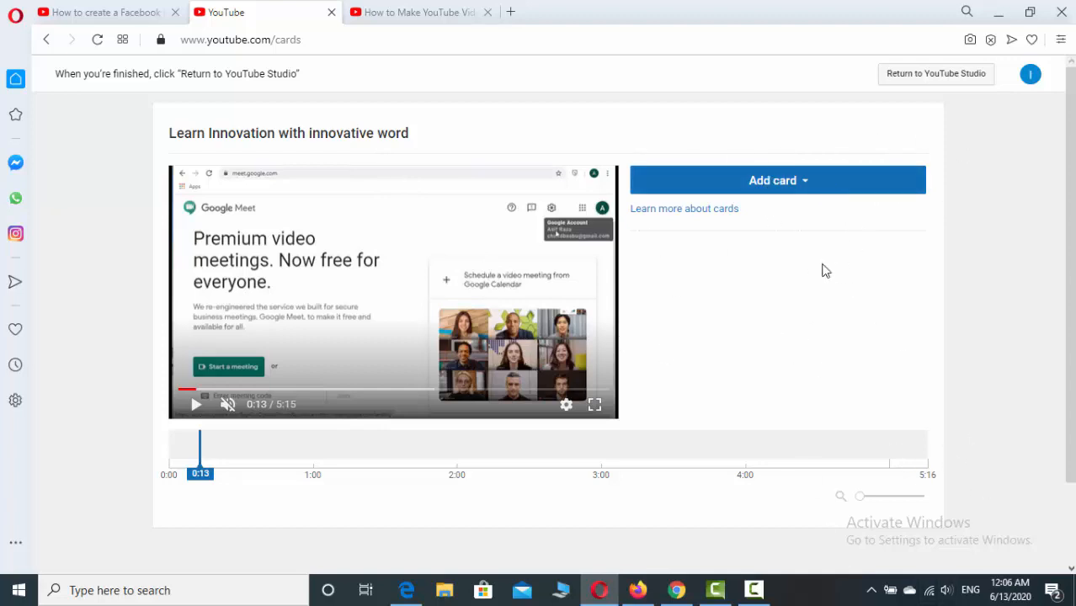
# Go back to YouTube Studio's upload dialog and advance to the Visibility step
pyautogui.click(948, 81)
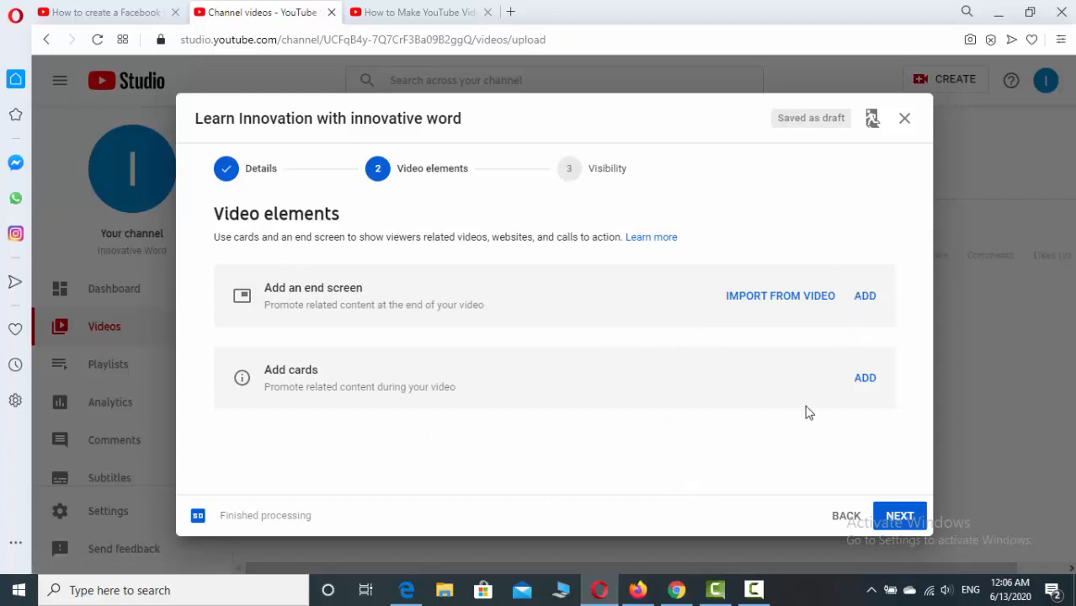
pyautogui.click(901, 515)
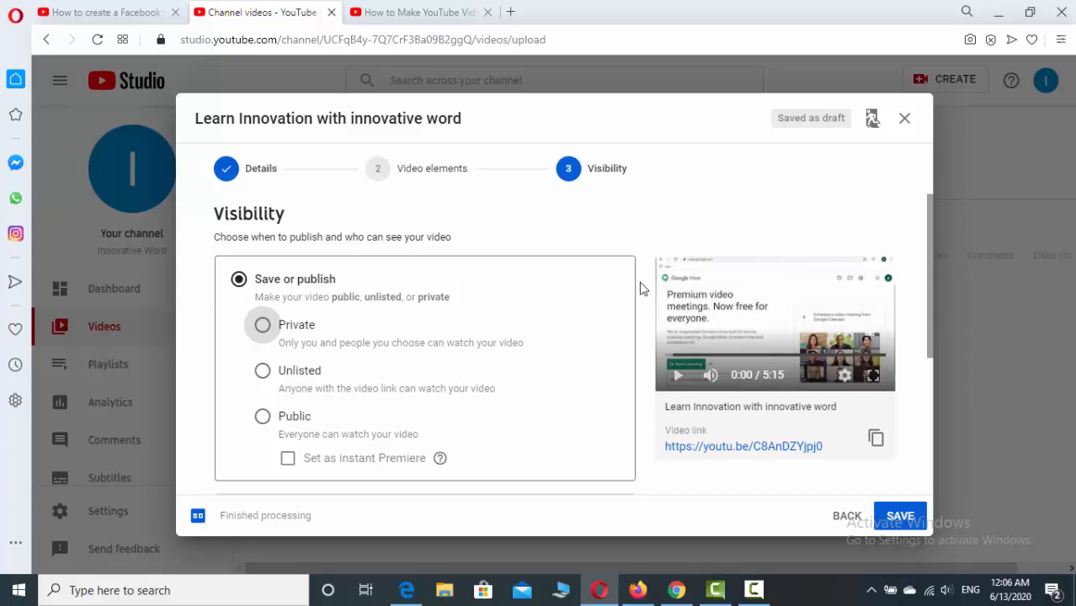
# Try Private, Unlisted and Public, then schedule the video for Jun 14, 2020, 12:00 AM
pyautogui.click(263, 327)
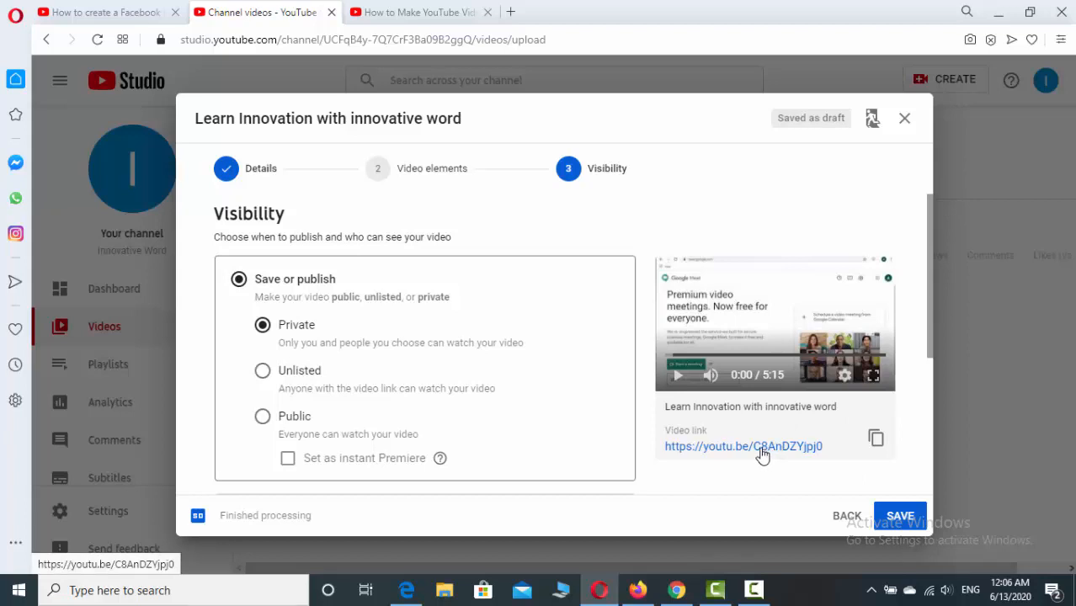
pyautogui.click(262, 375)
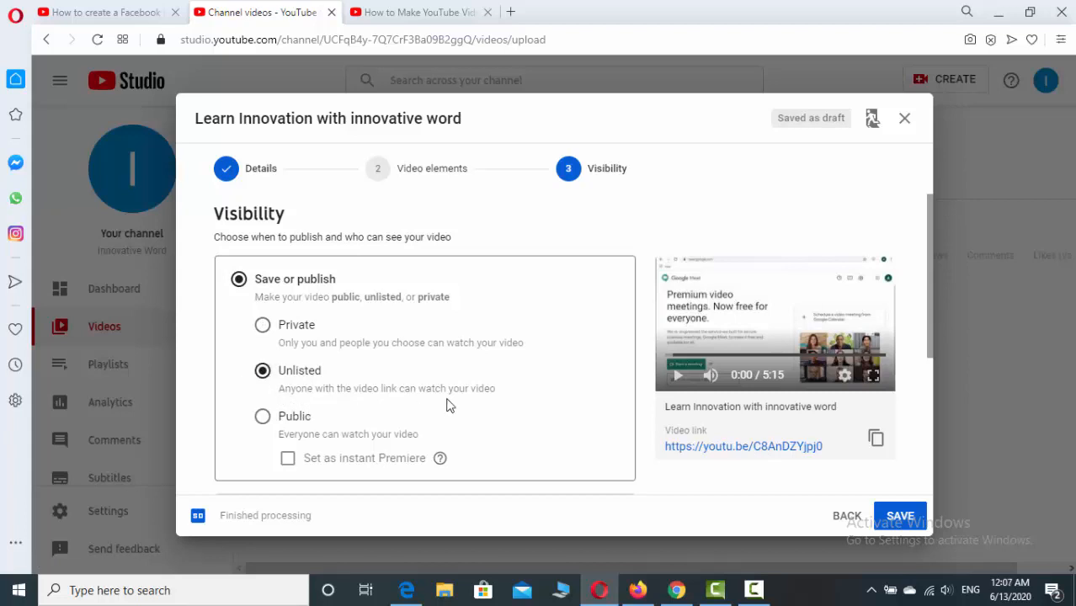
pyautogui.scroll(-1, 446, 405)
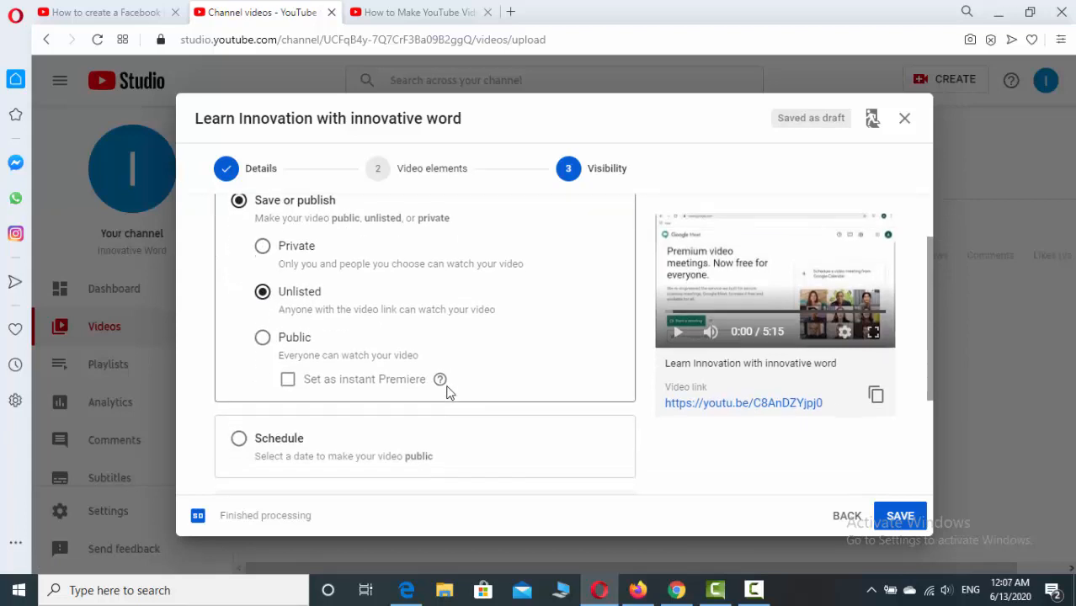
pyautogui.click(262, 338)
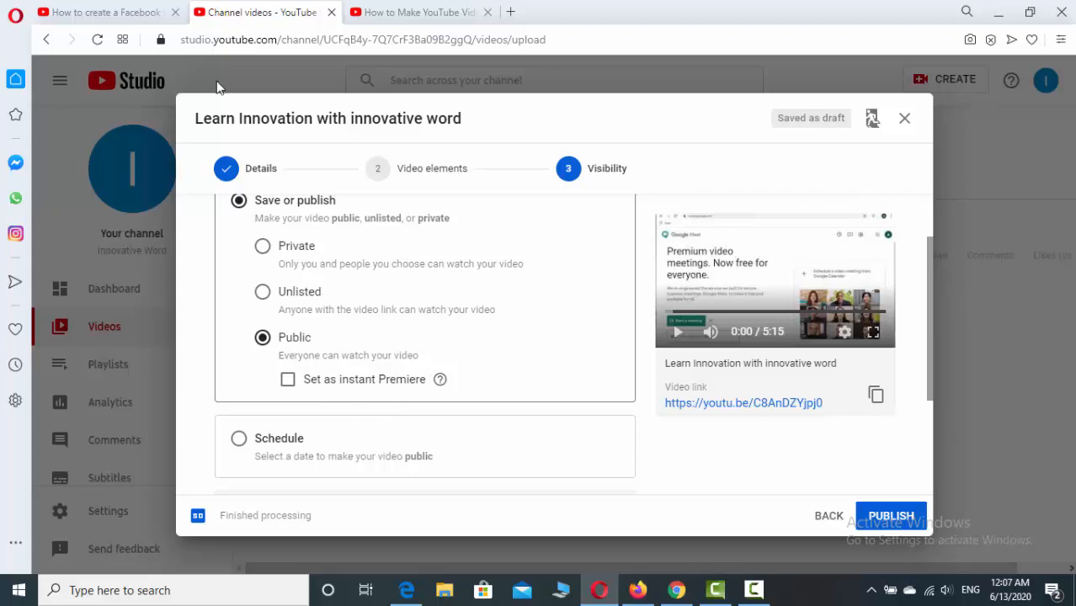
pyautogui.click(240, 442)
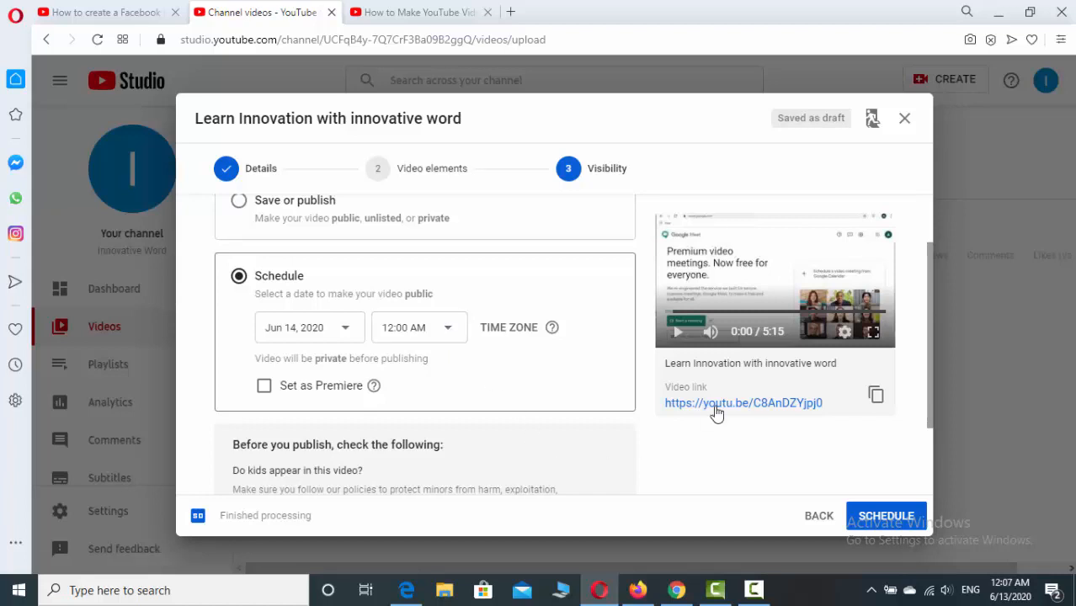
# Choose Save or publish as Public, copy the video link, and publish the video
pyautogui.scroll(-1, 668, 421)
pyautogui.scroll(-1, 610, 412)
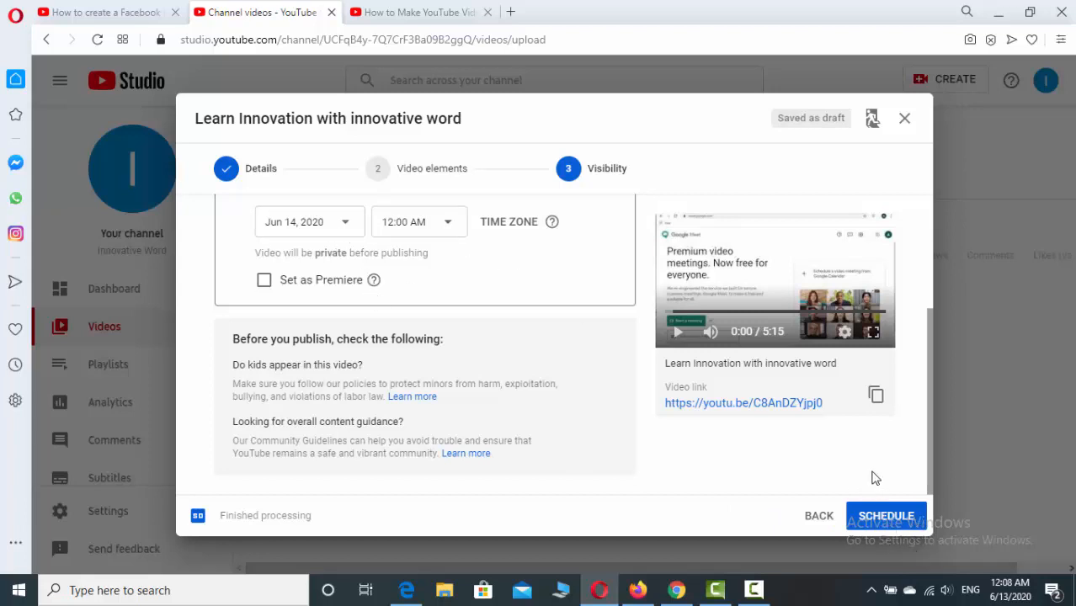
pyautogui.scroll(1, 884, 454)
pyautogui.scroll(3, 883, 455)
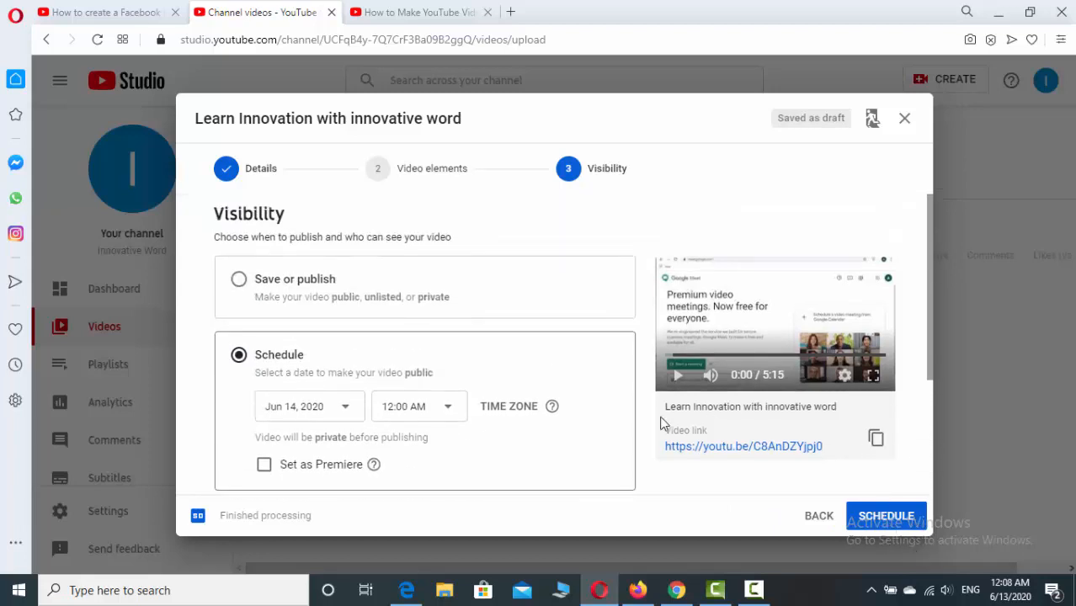
pyautogui.click(238, 280)
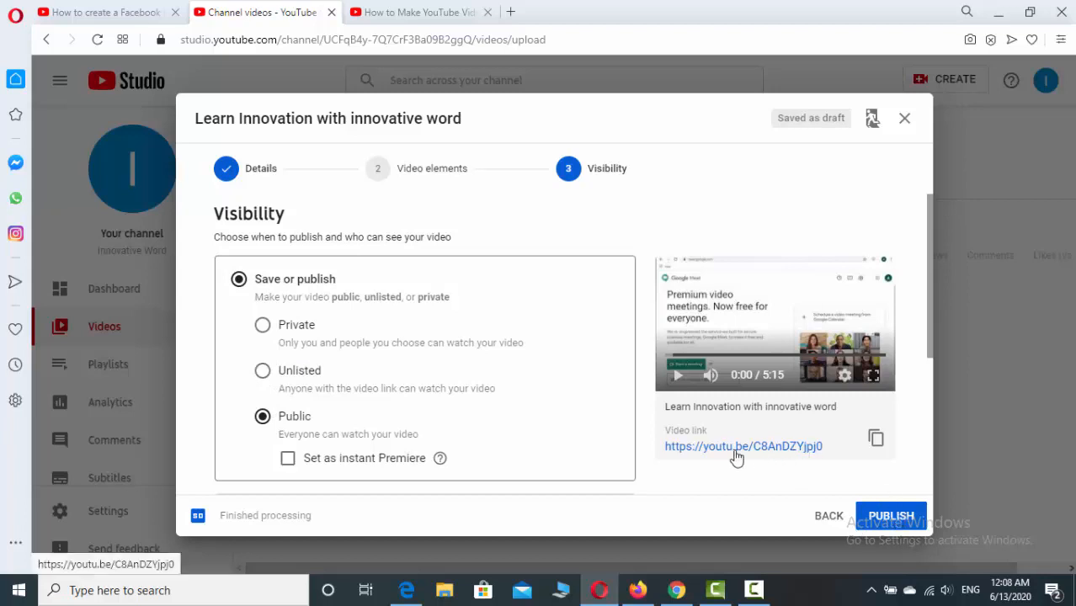
pyautogui.click(876, 439)
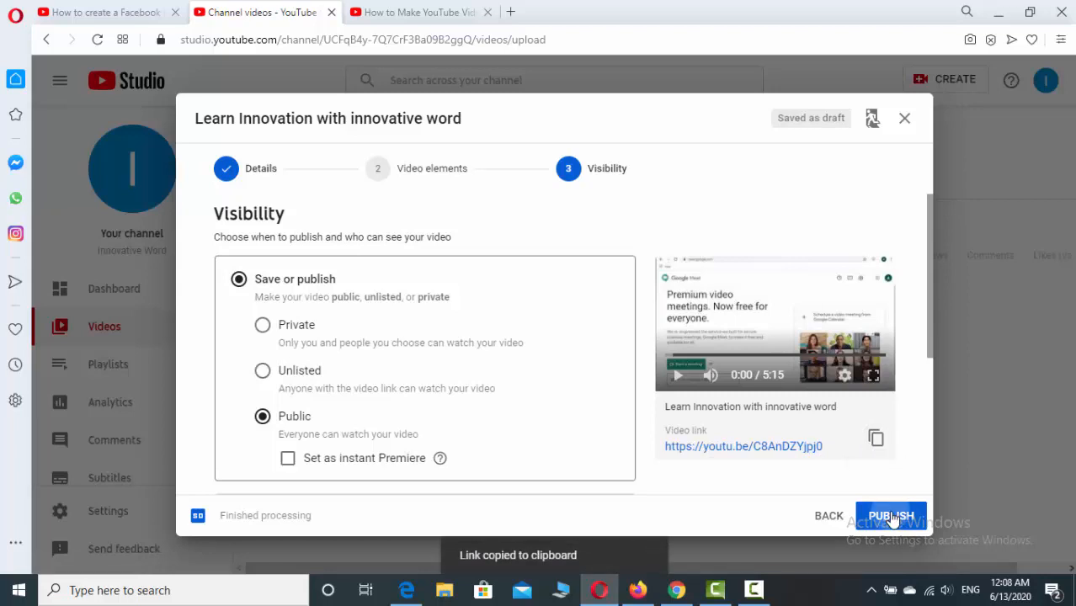
pyautogui.click(891, 516)
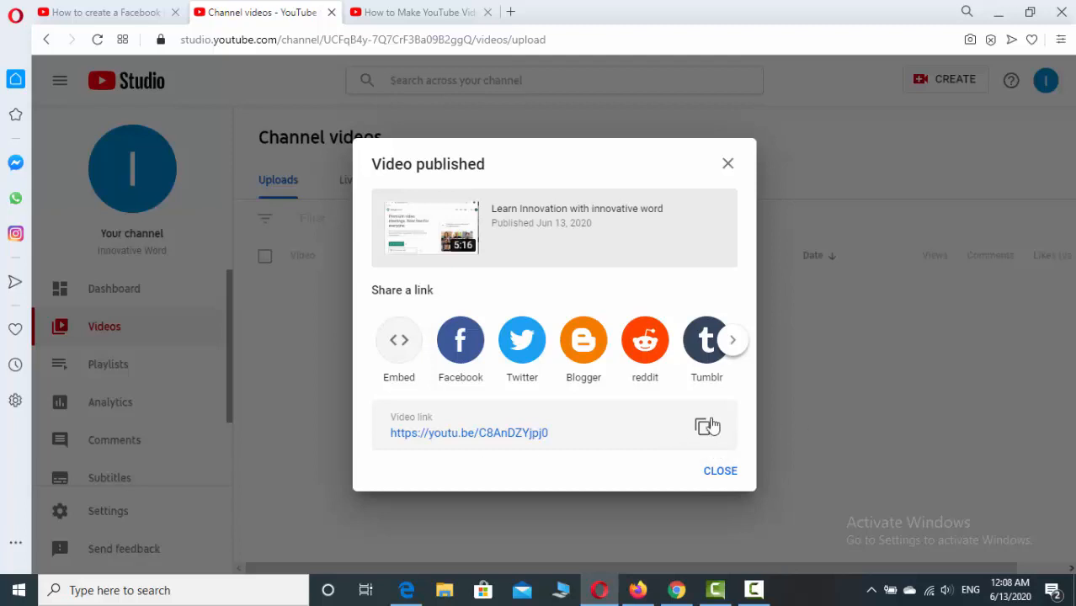
# Dismiss the Video published confirmation to see the video listed as Public
pyautogui.click(720, 473)
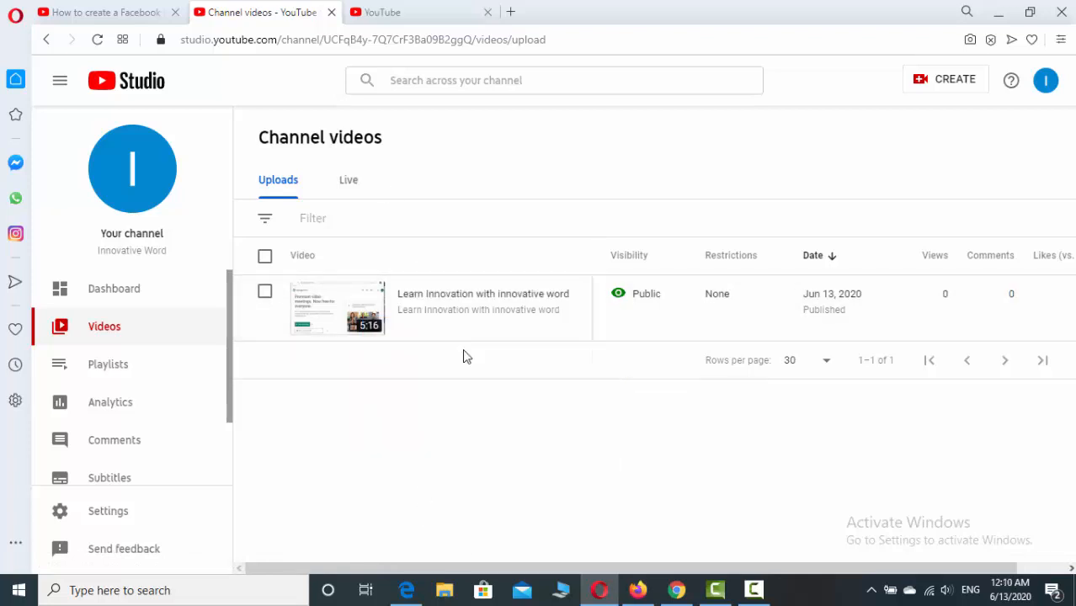
# On the YouTube tab, search for the pasted title 'Learn Innovation with innovative word'
pyautogui.click(421, 14)
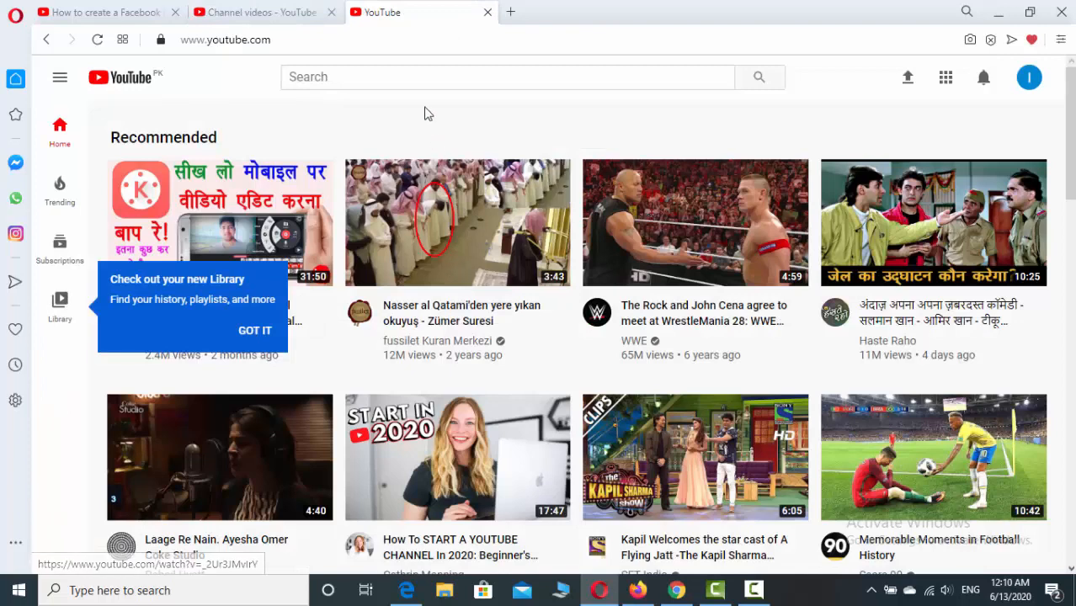
pyautogui.click(417, 79)
pyautogui.hotkey('ctrl', 'v')
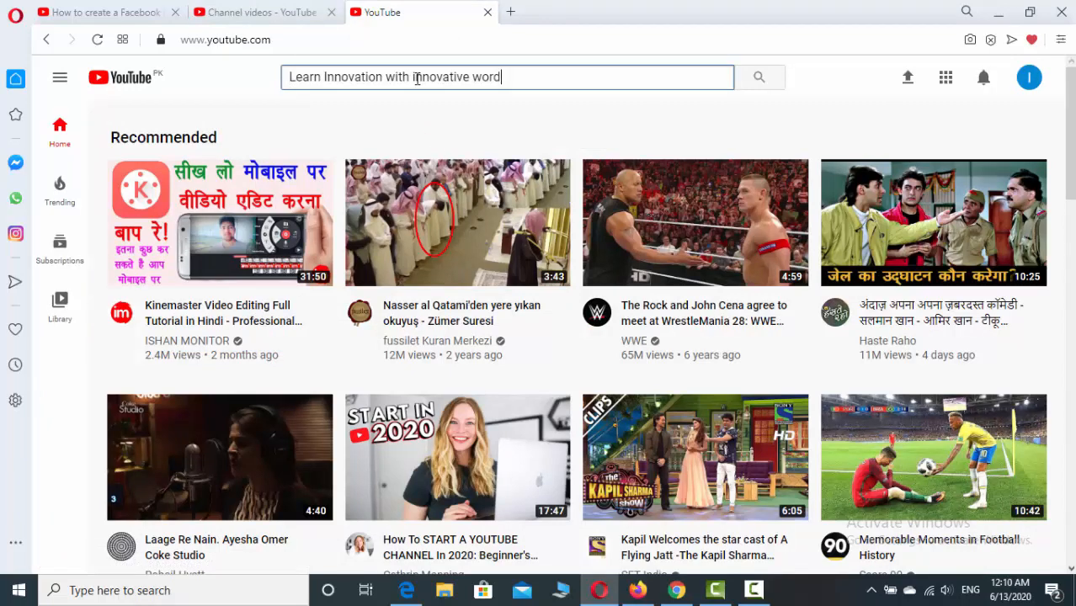
pyautogui.click(757, 79)
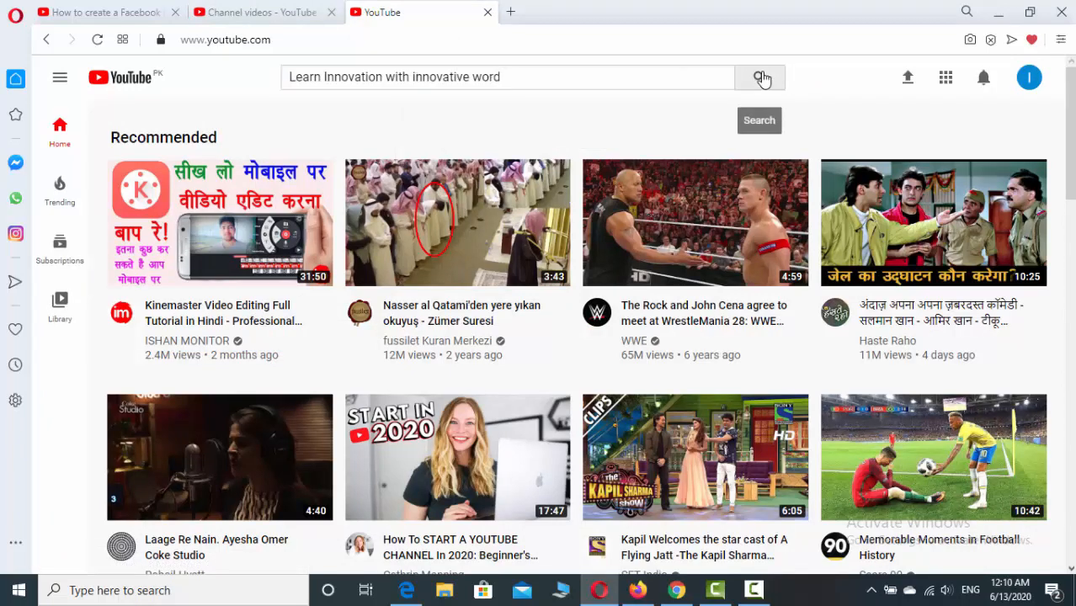